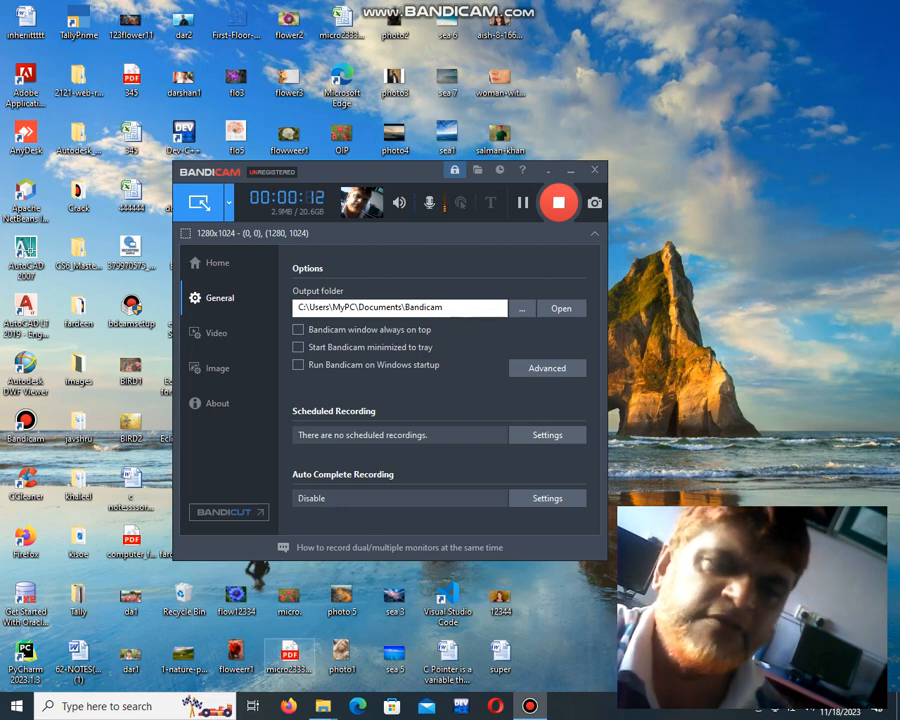
Step: Find and launch Microsoft Office Word 2007 to get a blank document
left_click(120, 706)
type("WINWORD")
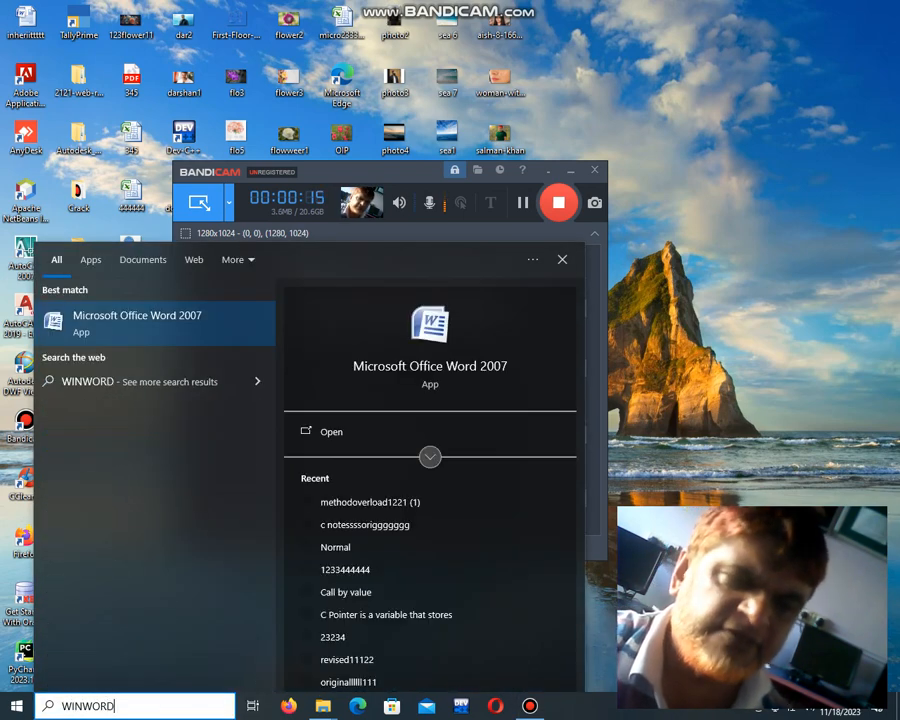
key("Return")
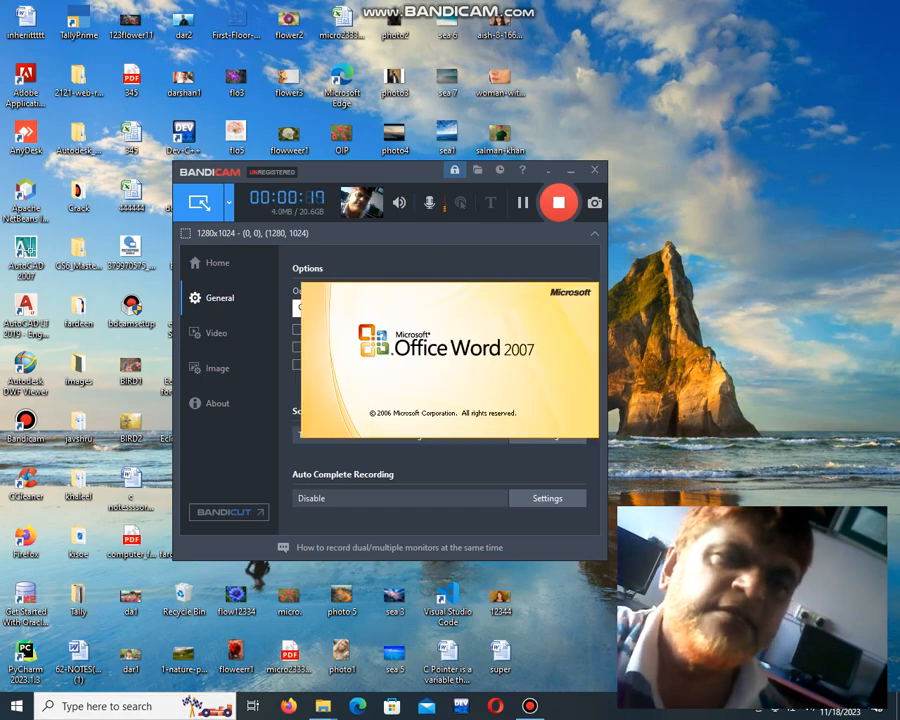
Step: Fill the blank document with generated sample paragraphs using the formula =RAND(14)
type("=R")
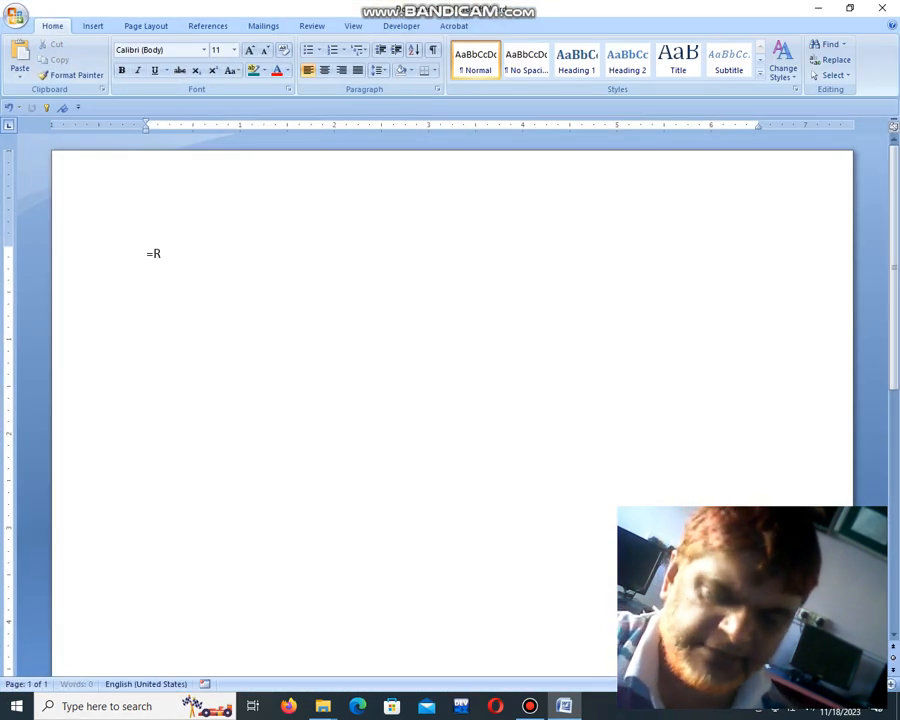
type("AND(14)")
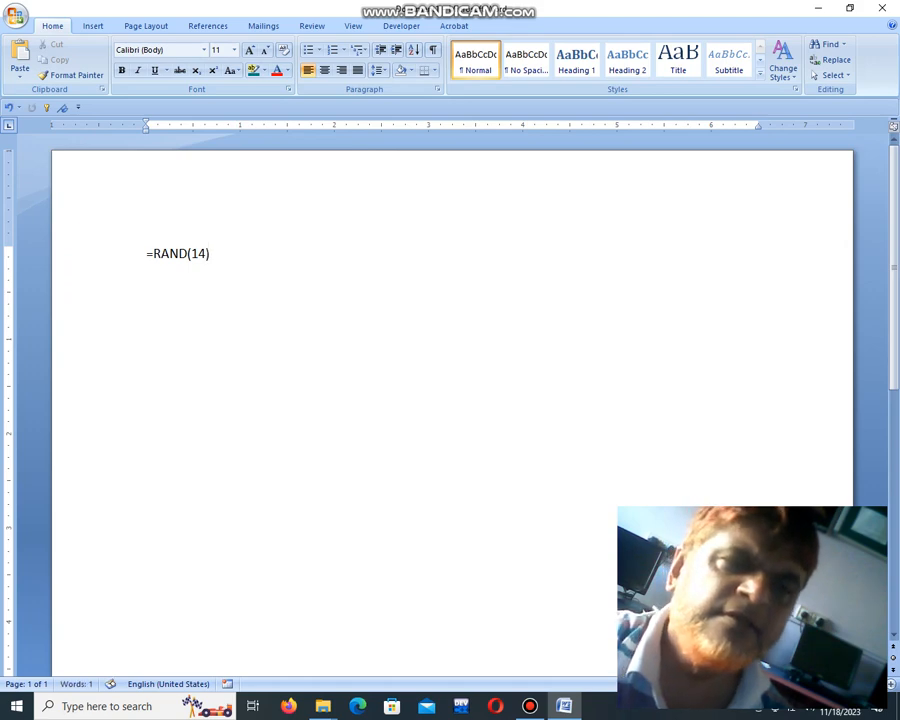
key("Return")
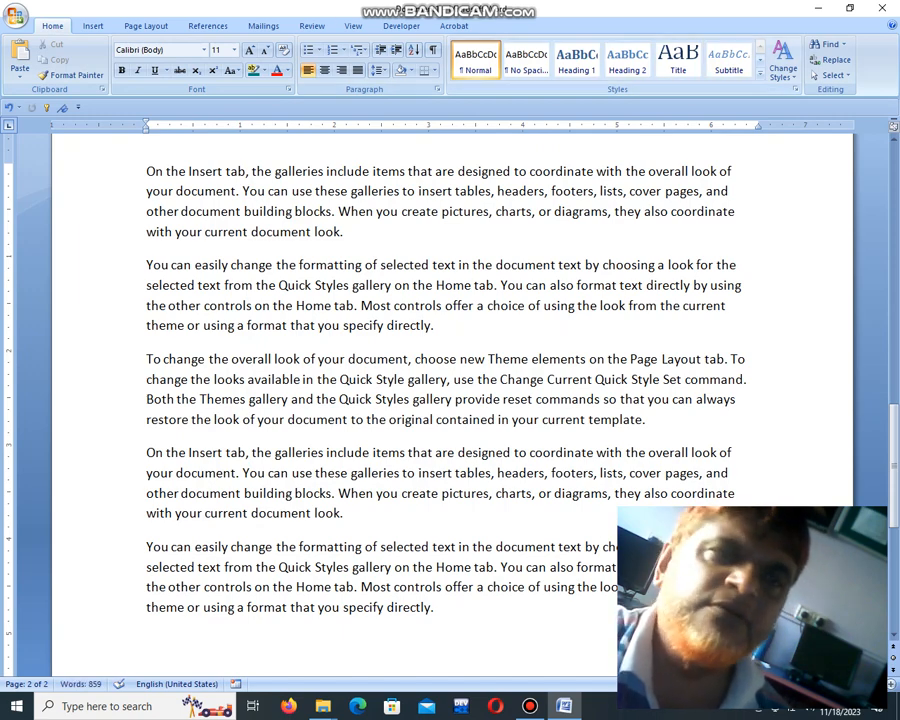
Step: Embed the existing Word file 34444 from the Documents folder as an object at the end of the text
left_click(93, 26)
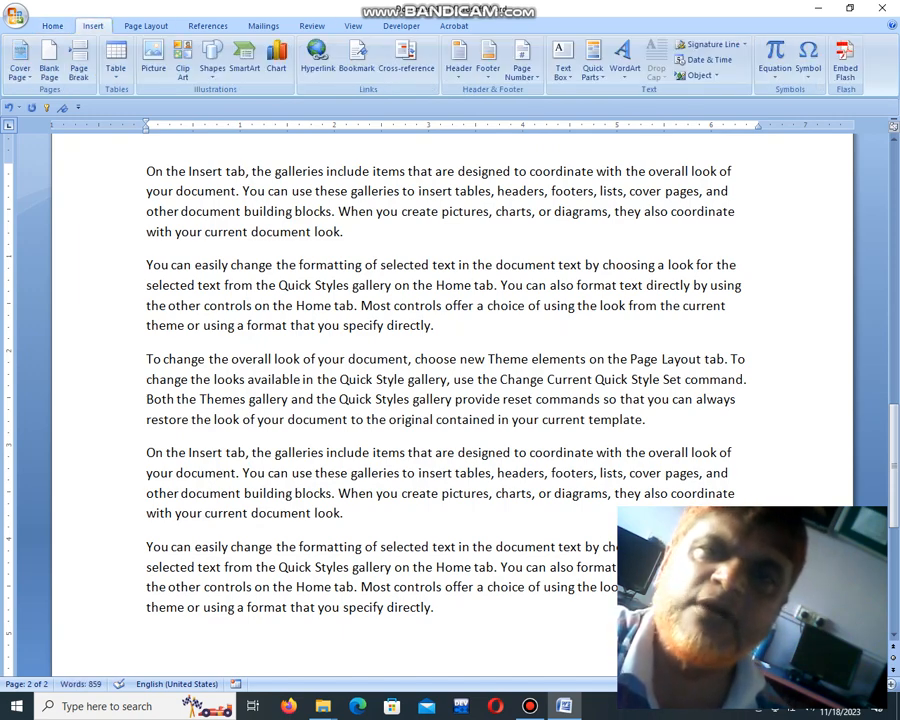
left_click(717, 76)
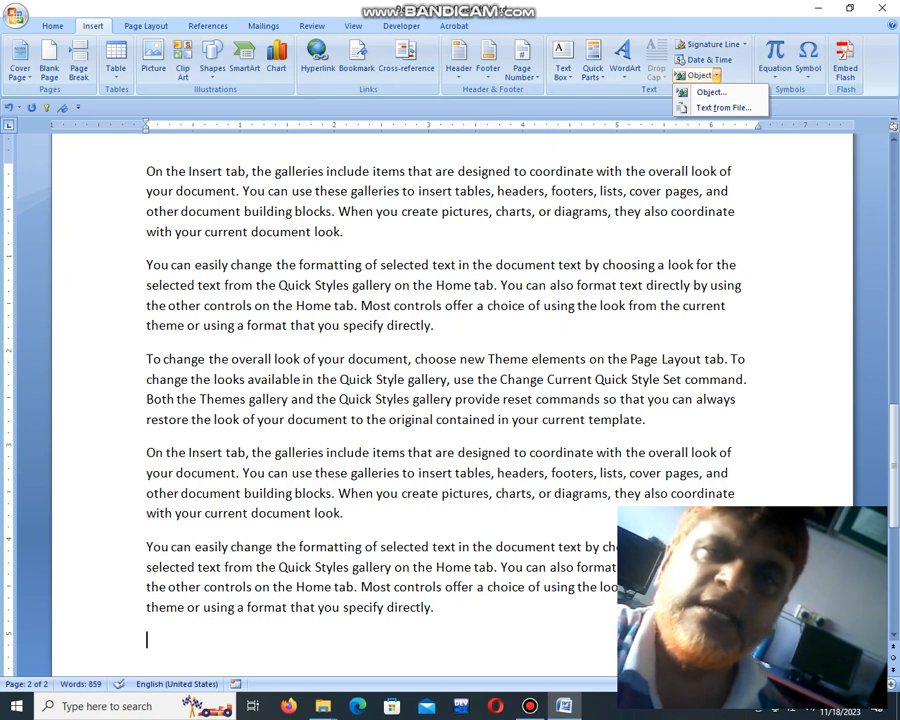
left_click(711, 92)
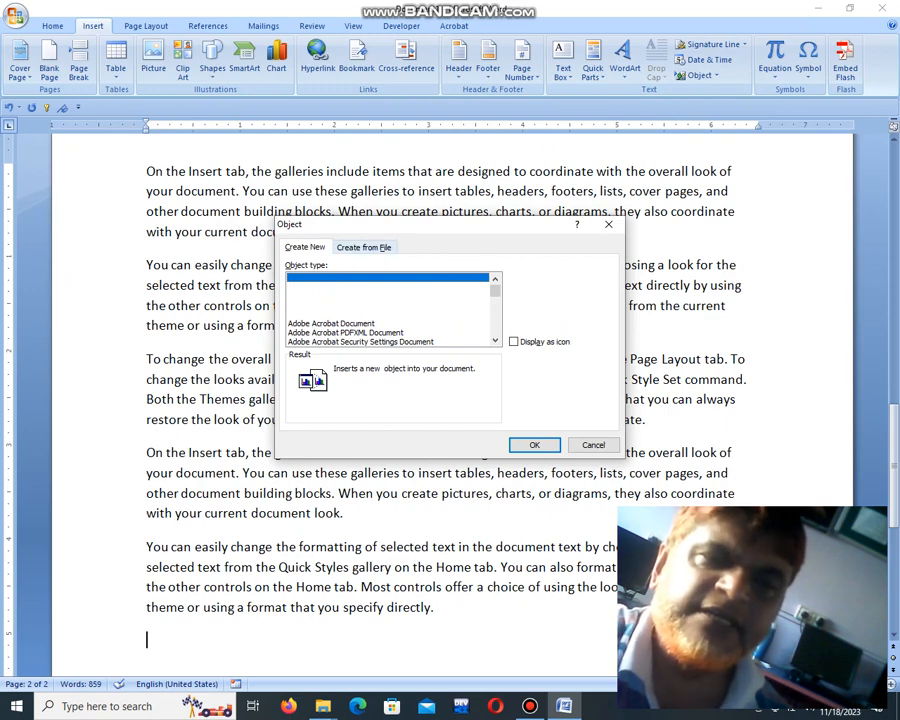
left_click(364, 247)
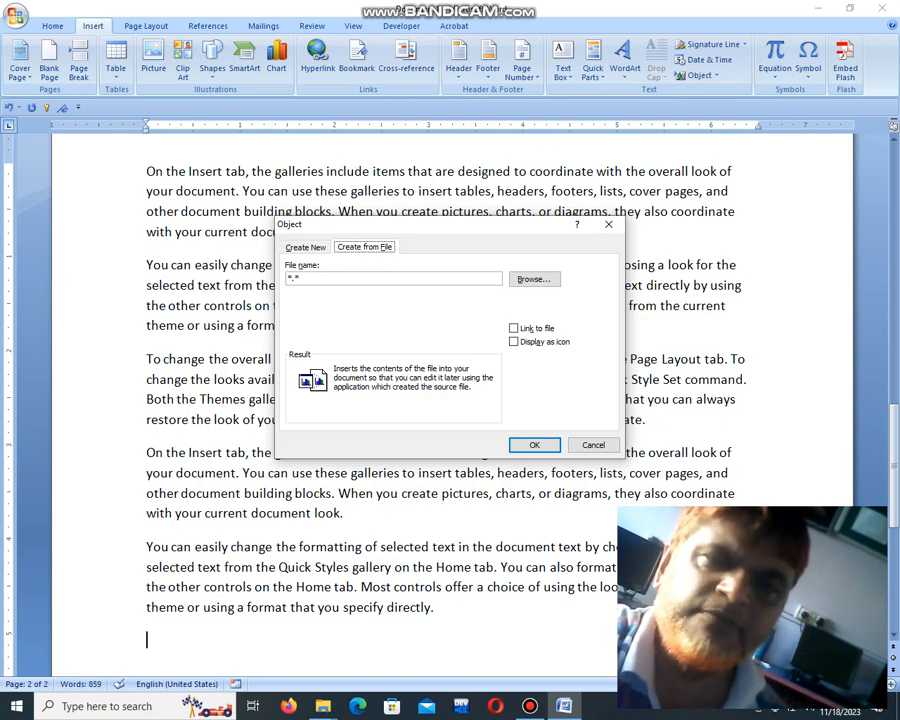
left_click(533, 279)
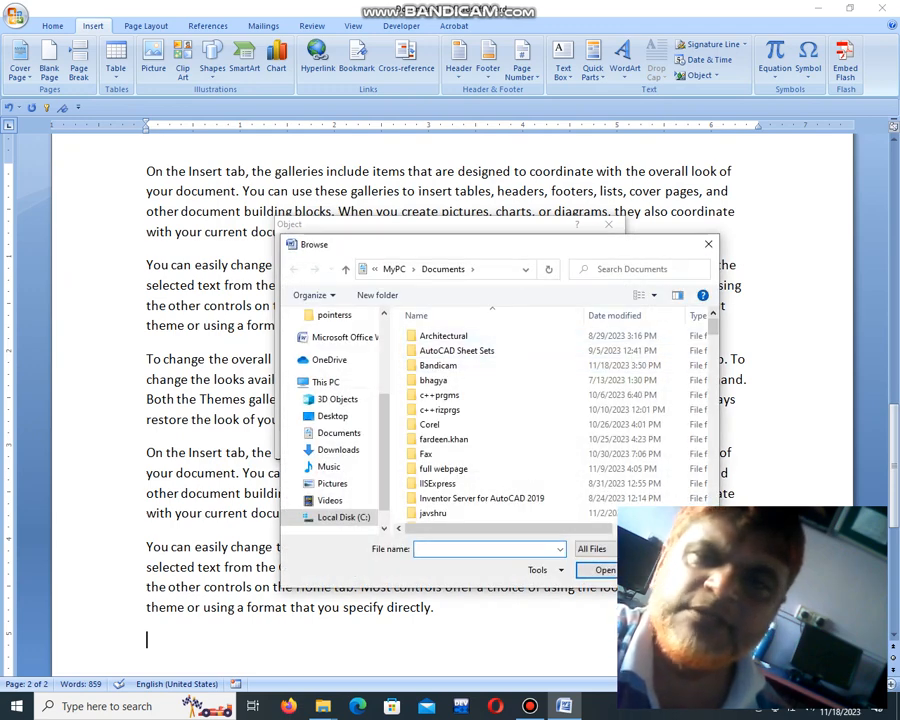
scroll(555, 420, "down", 10)
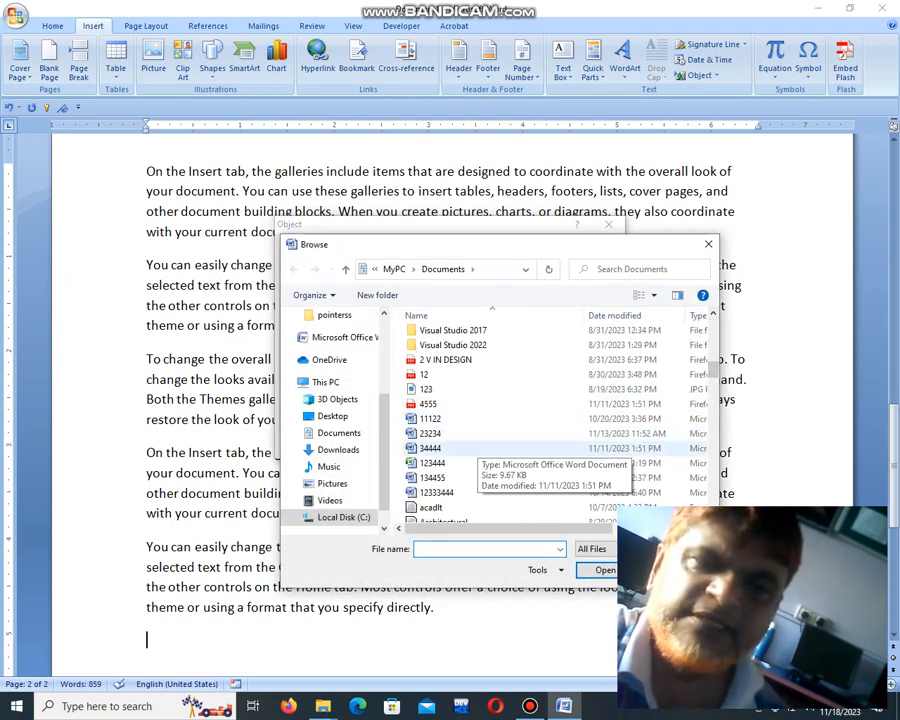
left_click(430, 448)
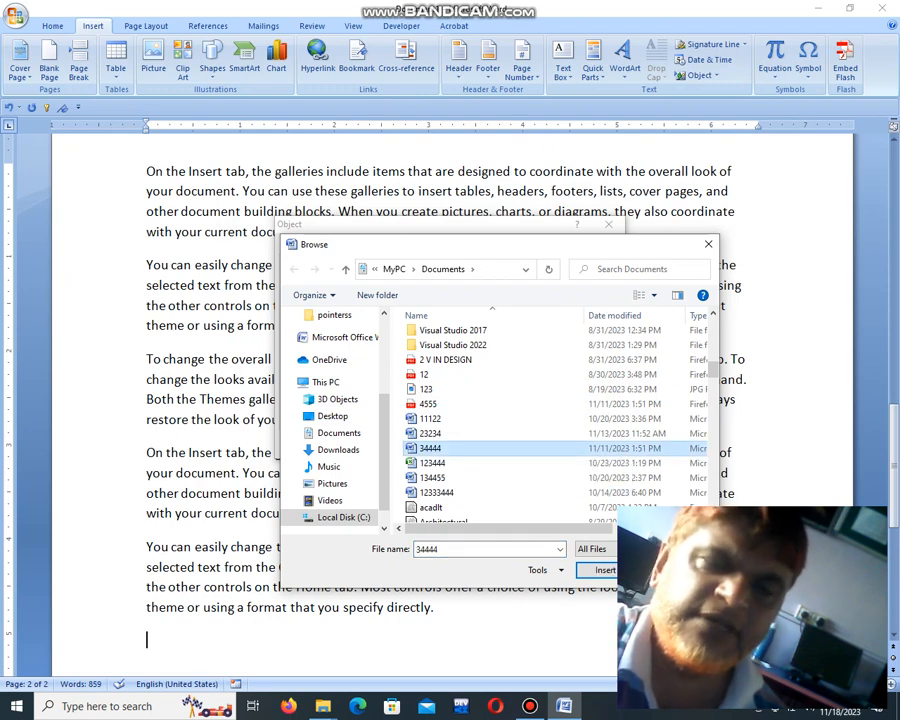
left_click(603, 570)
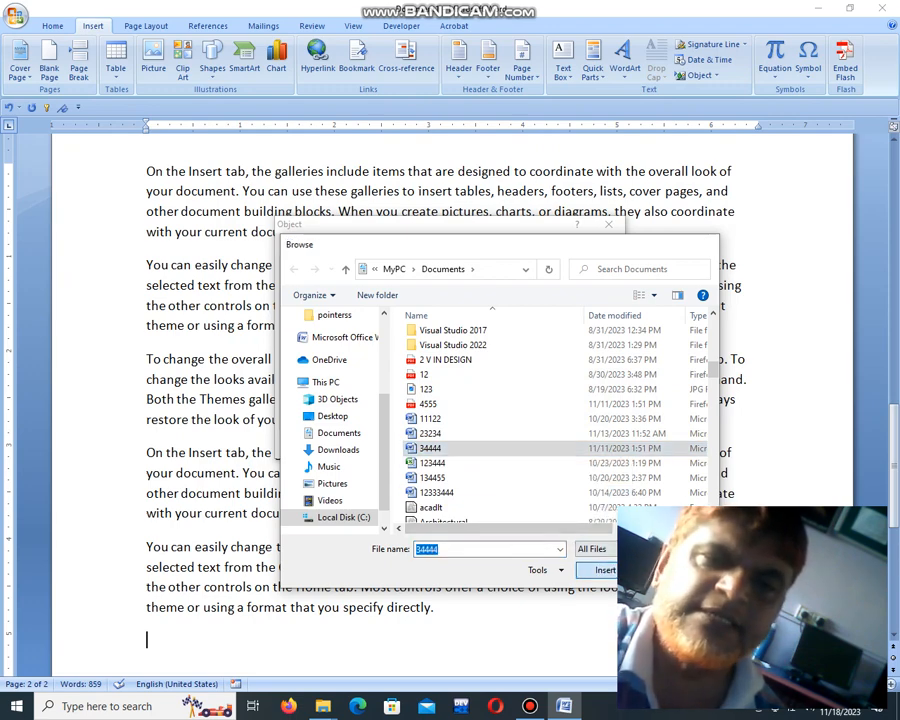
left_click(534, 445)
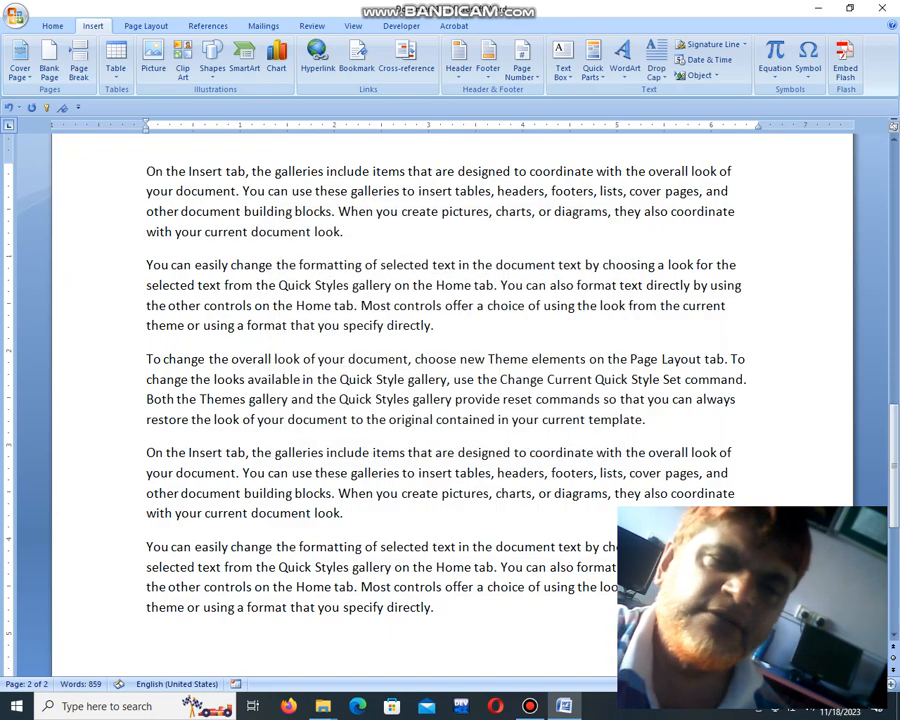
Step: With the embedded object below the last paragraph selected, insert the file Contents13444 from the Documents folder as an object
scroll(450, 400, "down", 6)
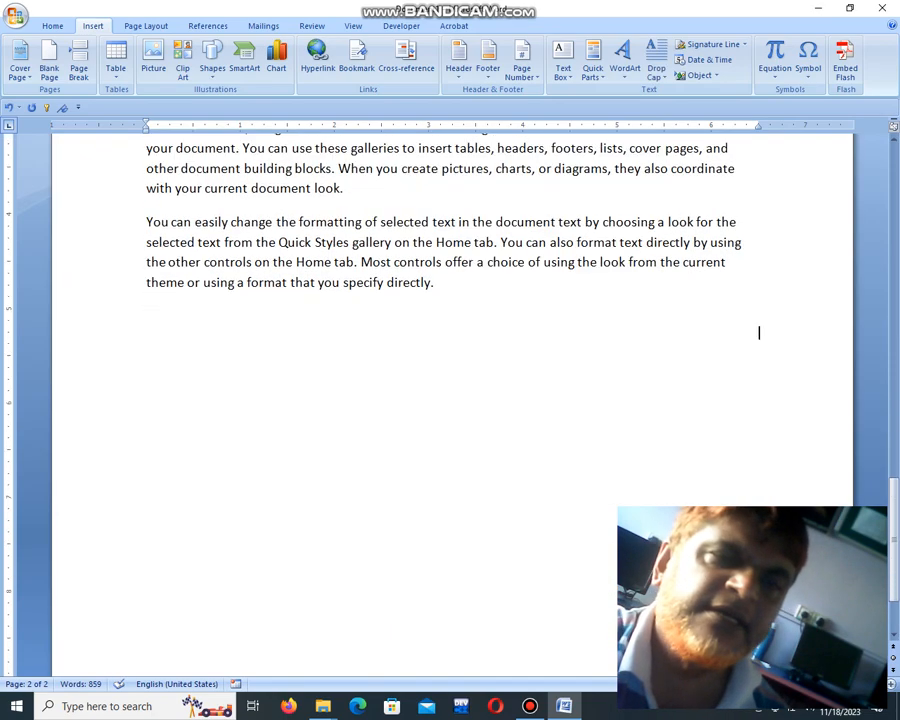
scroll(450, 400, "up", 20)
scroll(450, 400, "down", 4)
scroll(450, 400, "down", 10)
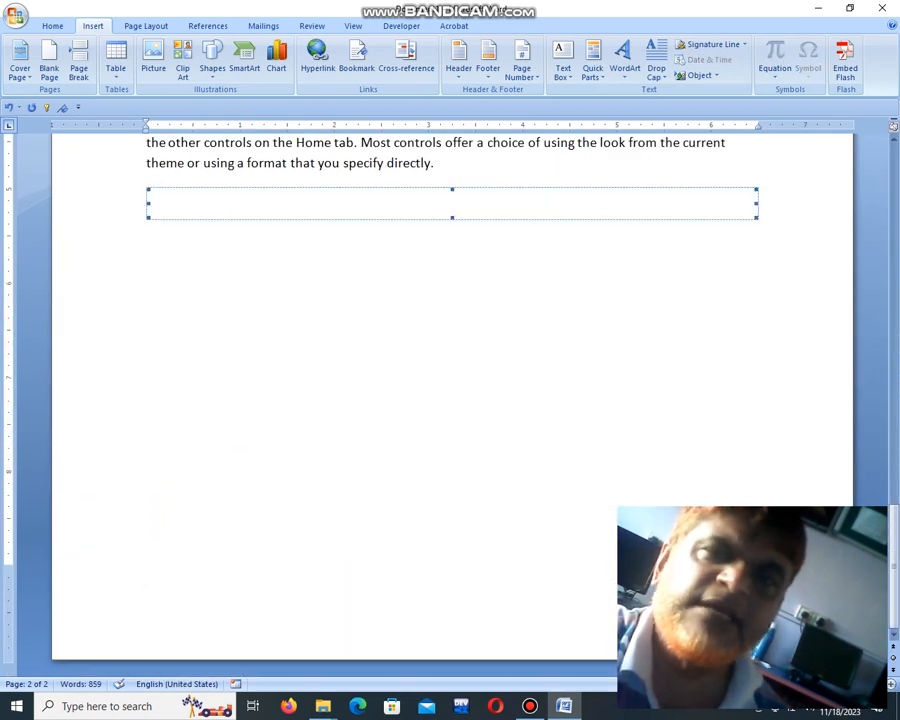
left_click(700, 75)
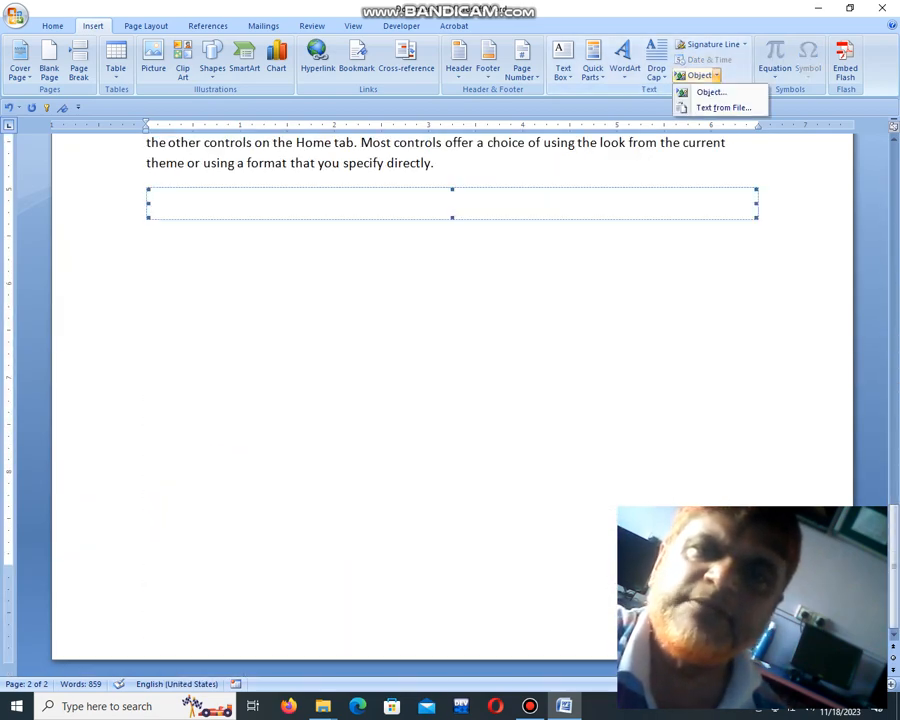
left_click(711, 91)
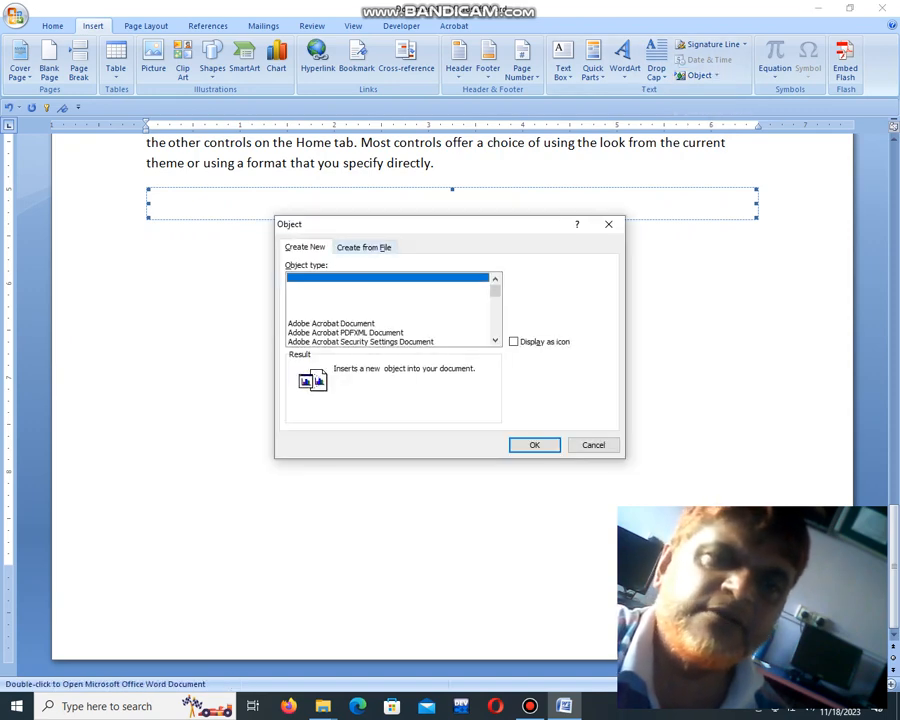
left_click(365, 248)
left_click(530, 279)
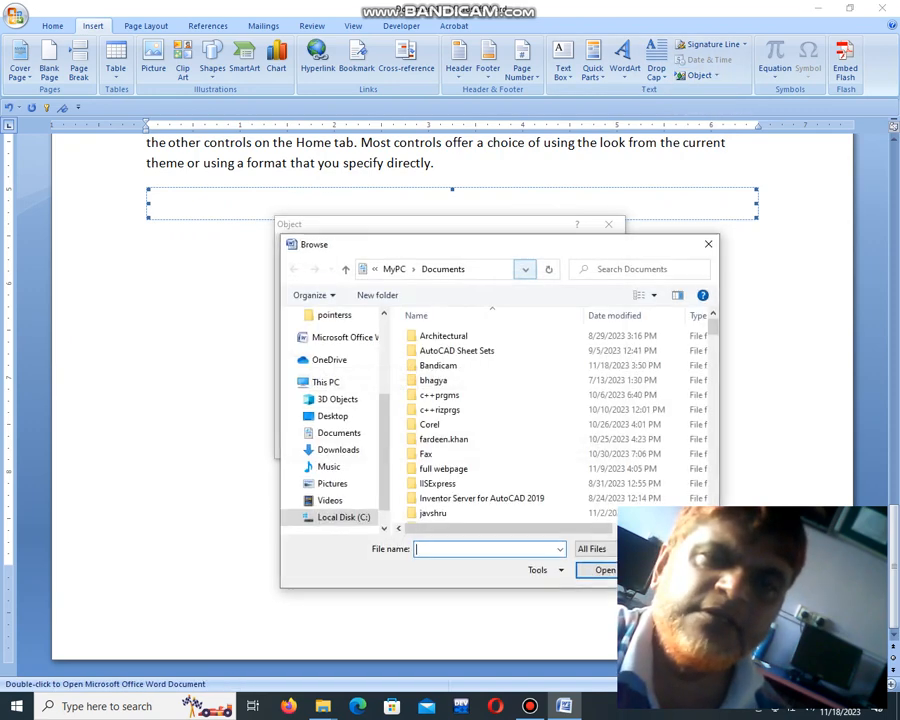
scroll(500, 420, "down", 10)
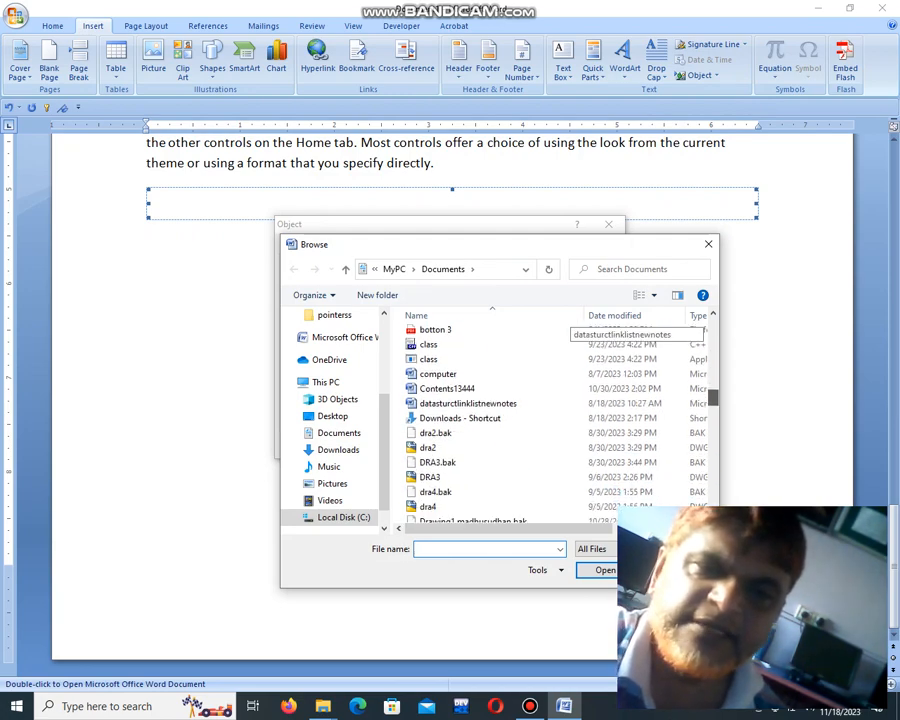
left_click(447, 388)
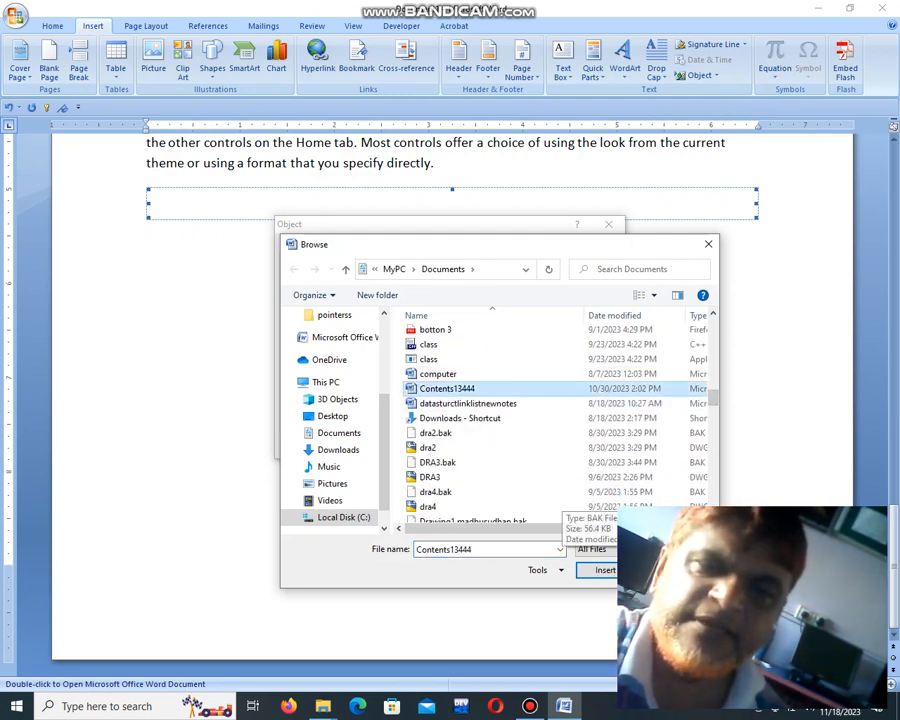
left_click(604, 570)
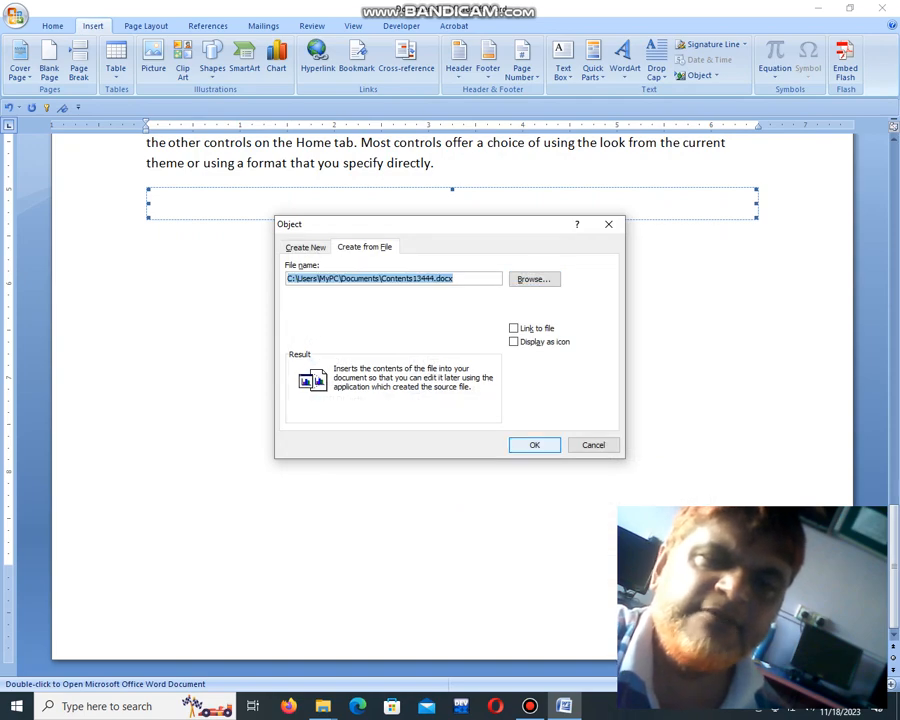
key("Return")
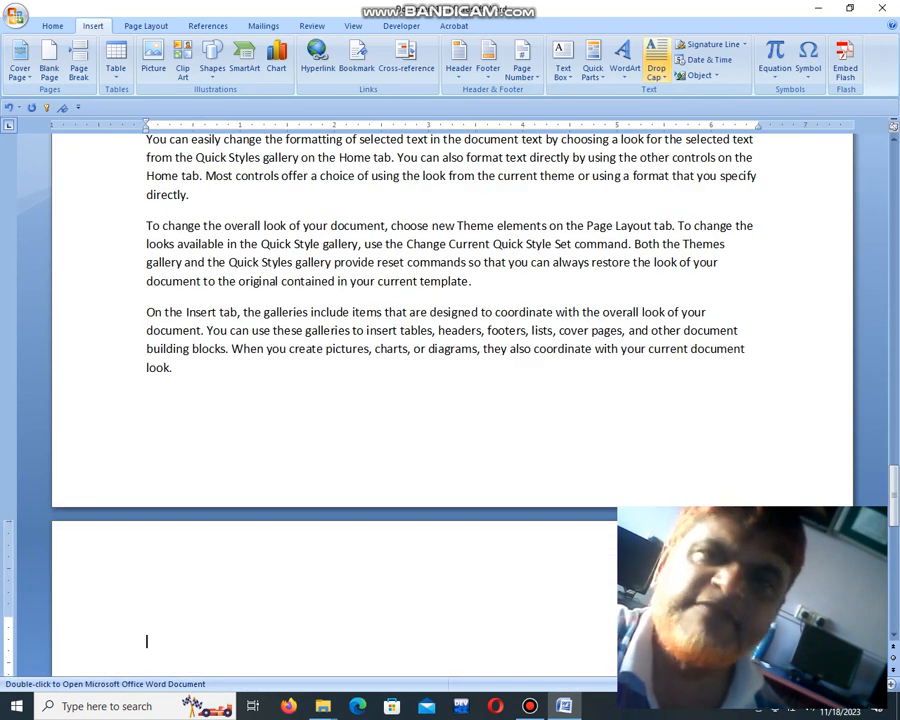
Step: Insert the file "linked list data sructuress" from the Documents folder as an object on the last page
left_click(716, 75)
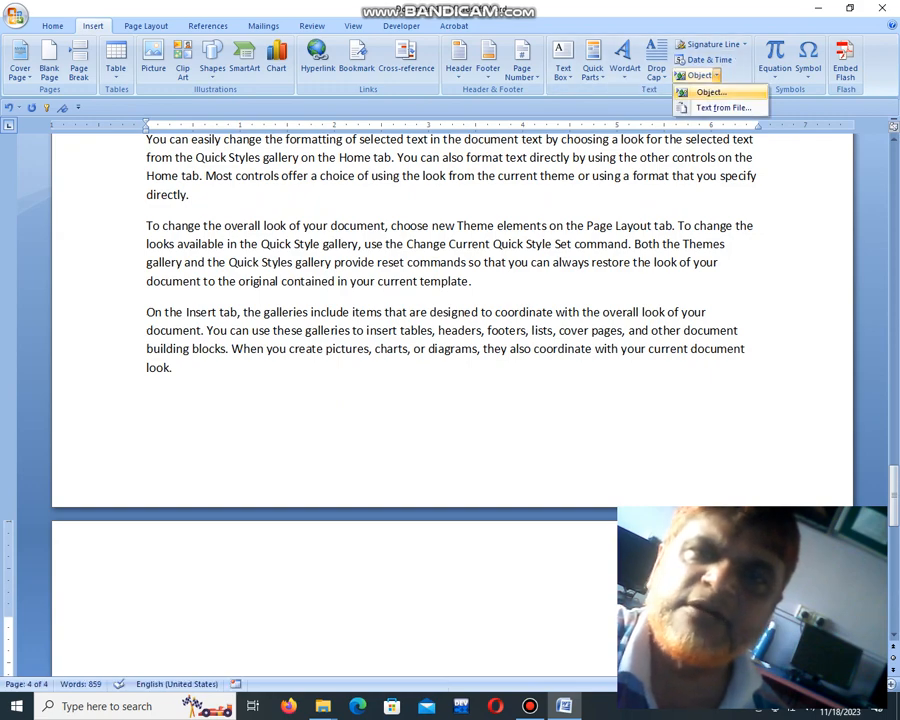
left_click(710, 91)
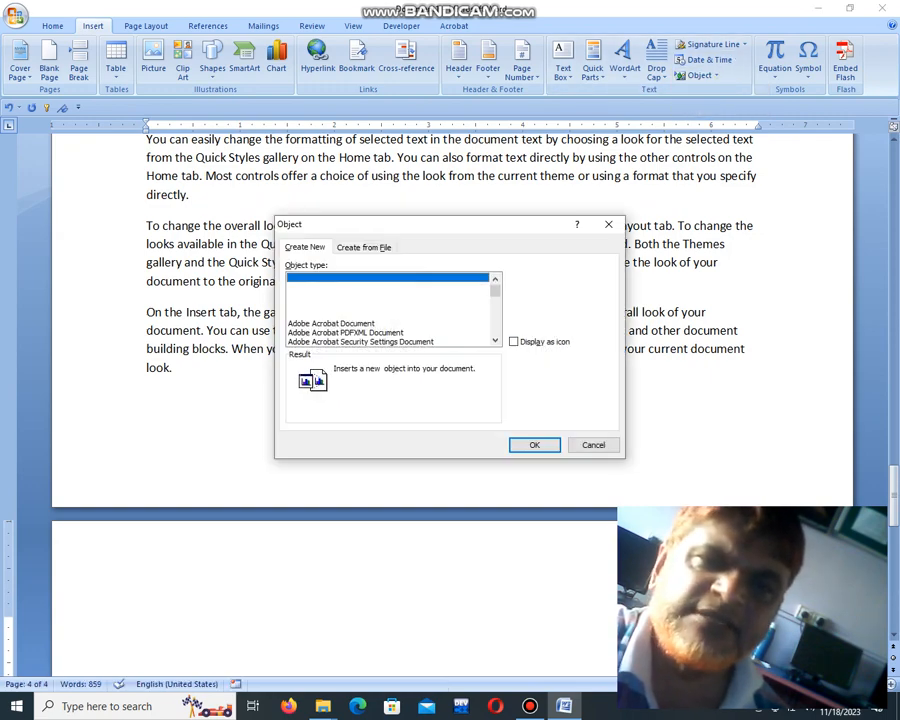
left_click(364, 247)
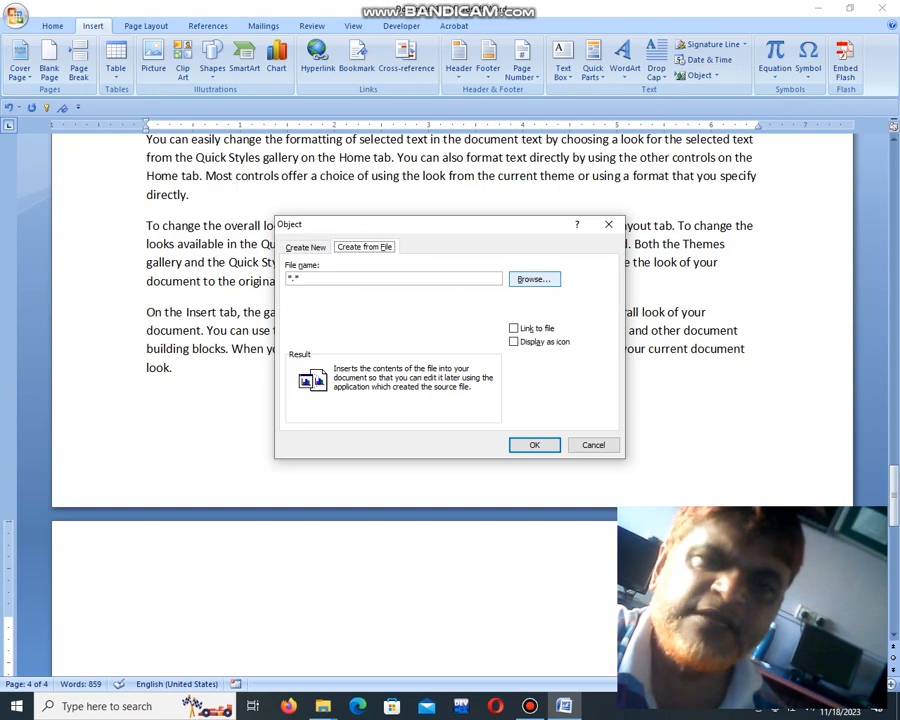
left_click(534, 279)
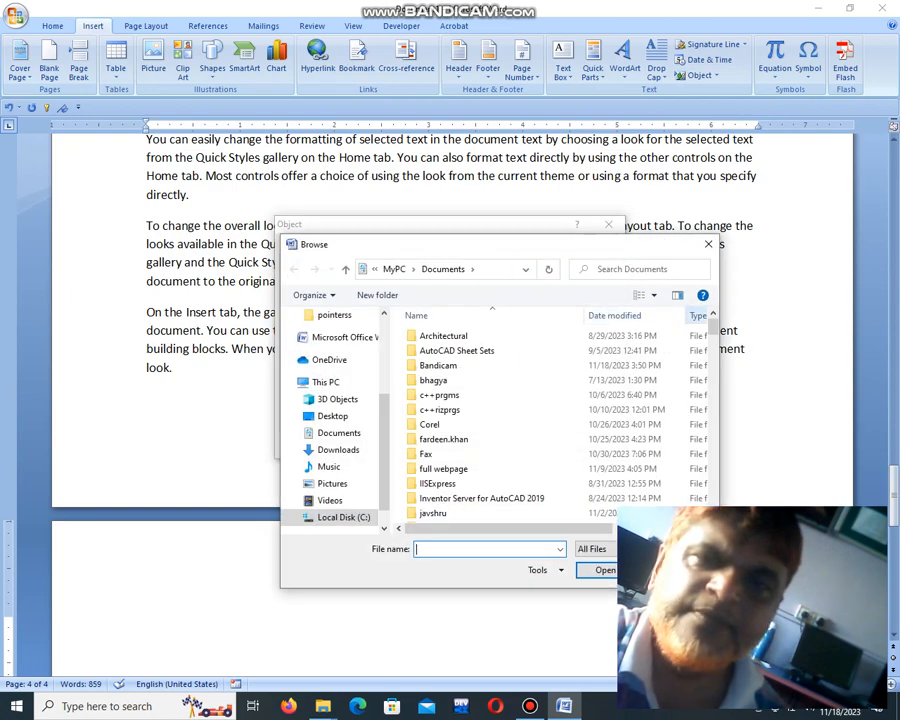
scroll(550, 420, "down", 15)
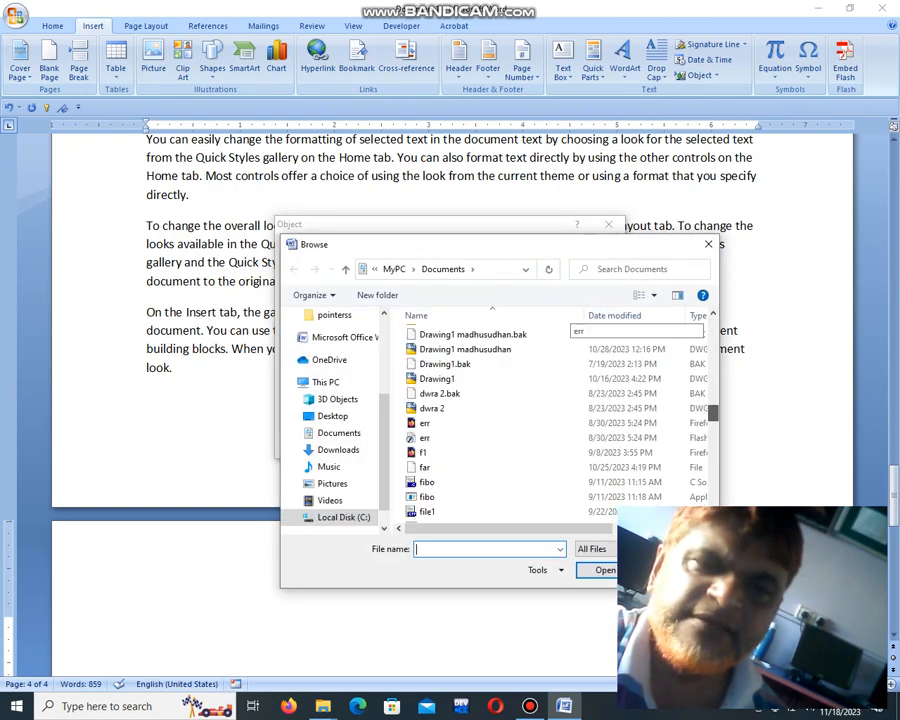
scroll(550, 420, "down", 2)
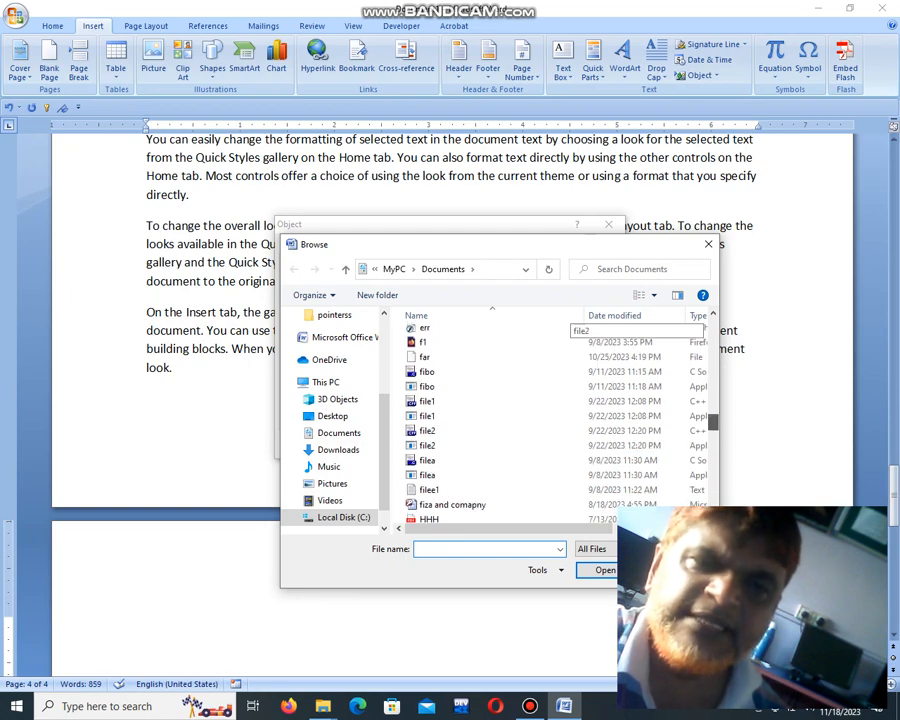
scroll(550, 420, "down", 2)
scroll(550, 420, "down", 2)
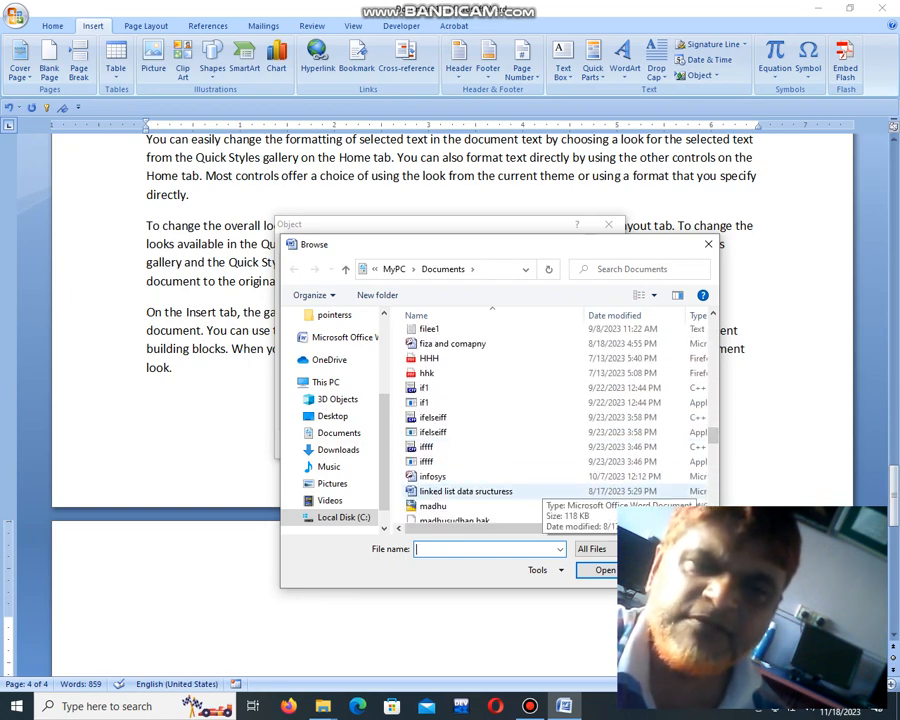
left_click(470, 491)
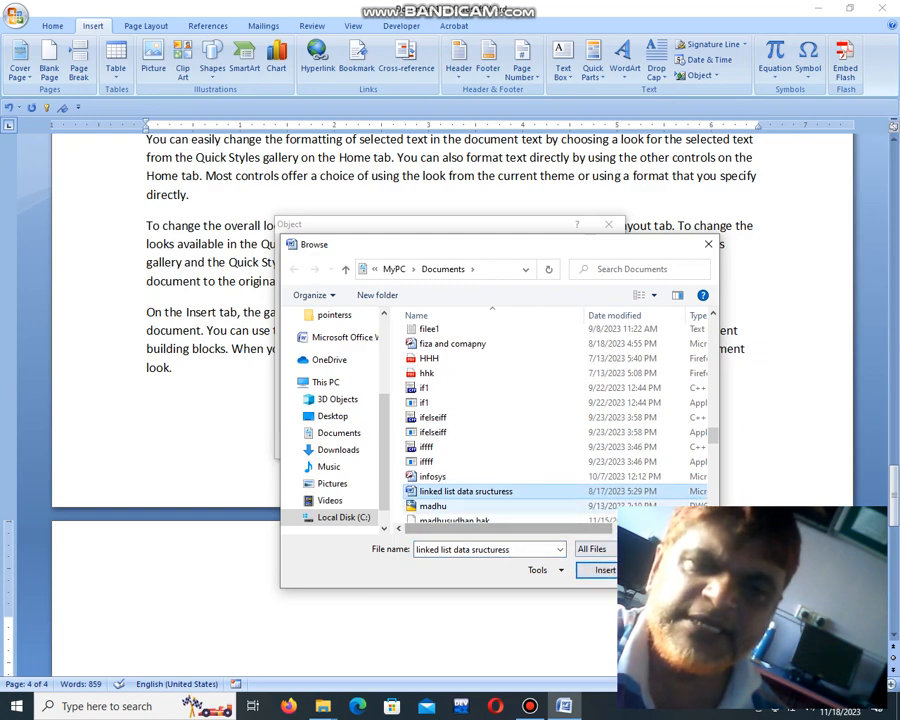
left_click(602, 570)
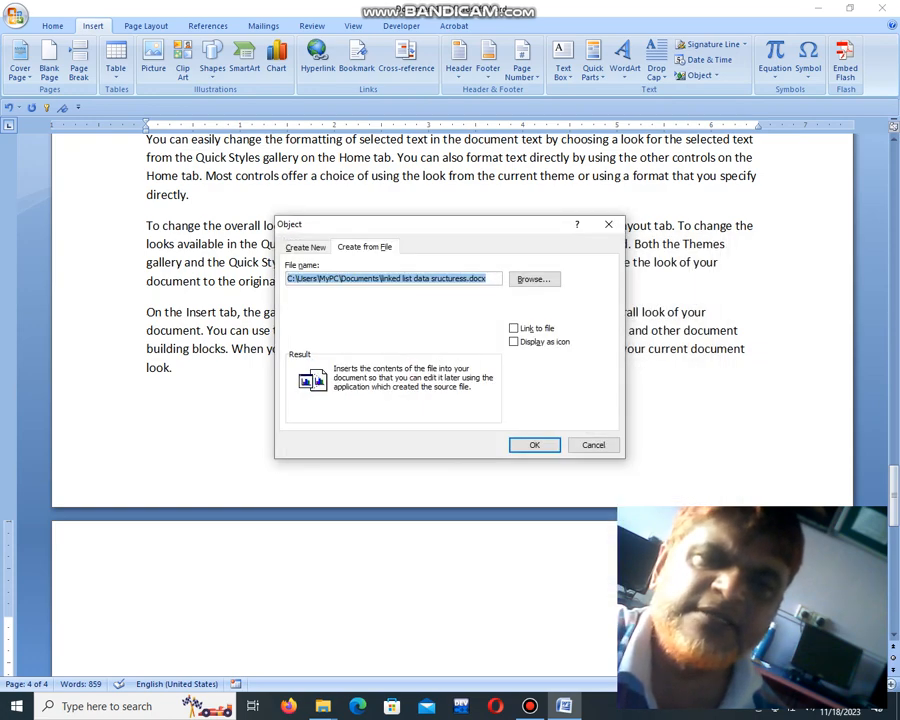
left_click(534, 444)
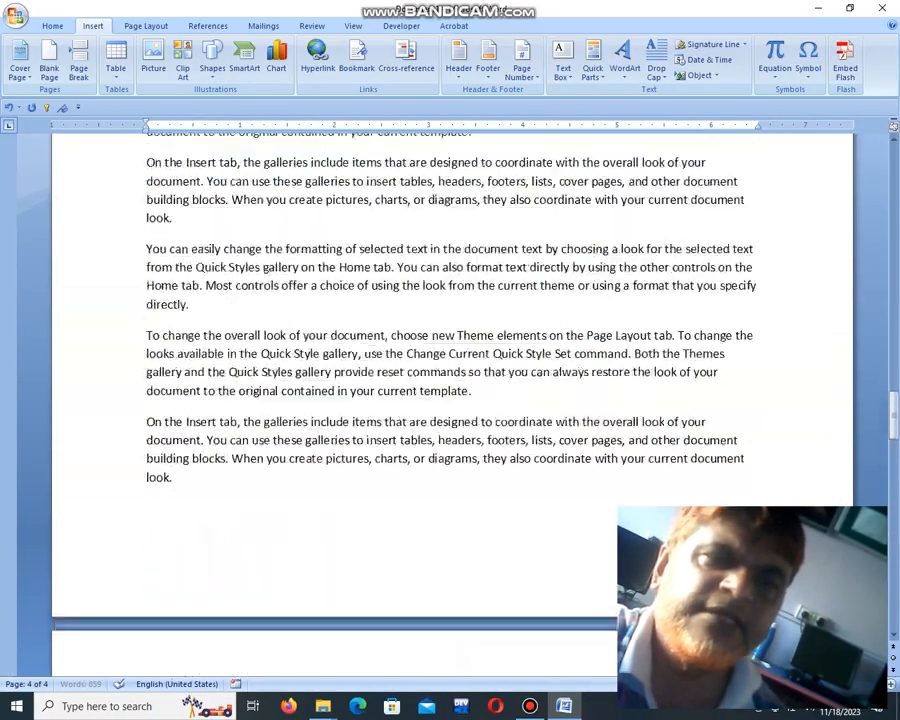
scroll(452, 400, "up", 20)
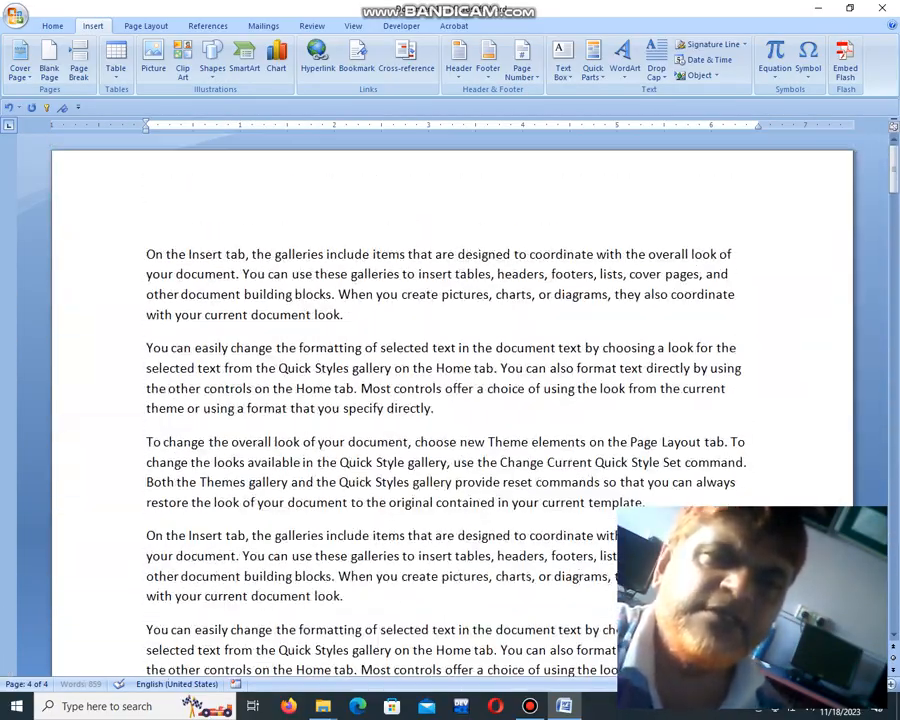
scroll(452, 400, "down", 15)
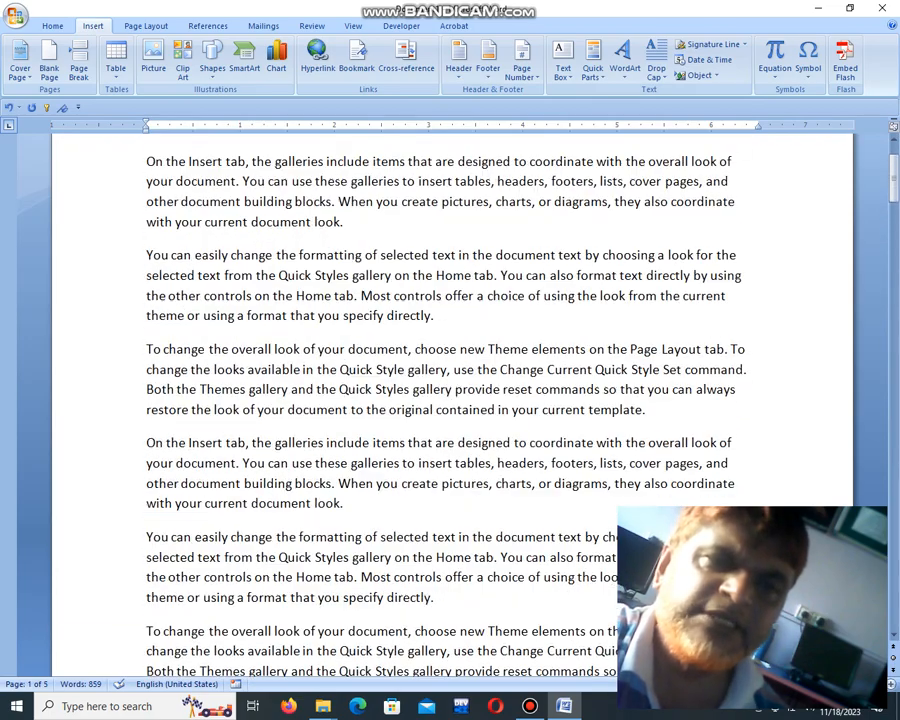
Step: Insert the file microrevi from the Documents folder as an object displayed as an icon, below the last sample paragraph on page 2
scroll(452, 400, "down", 15)
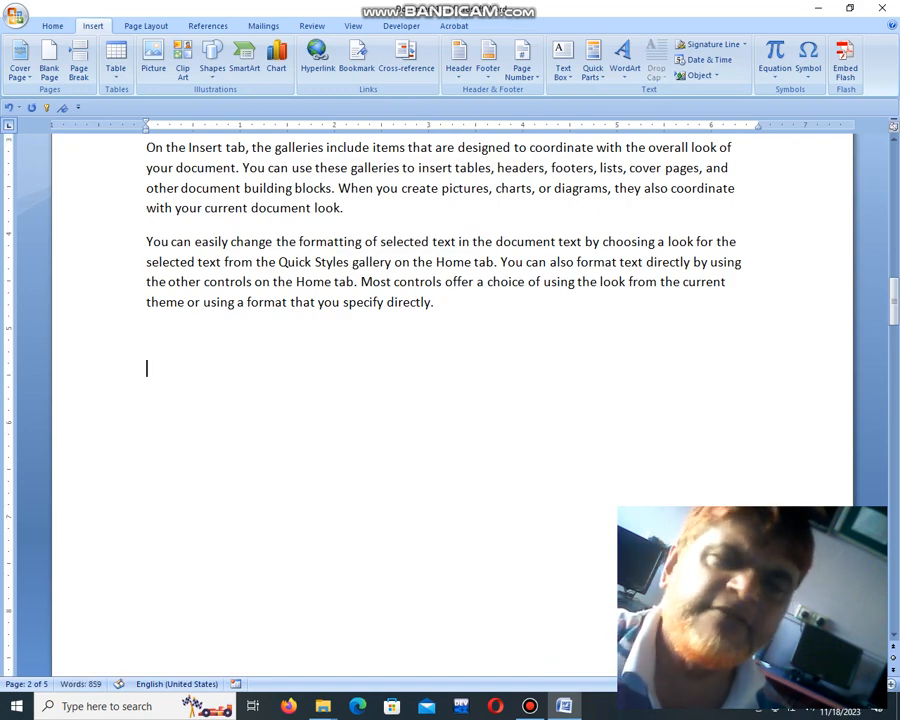
left_click(715, 76)
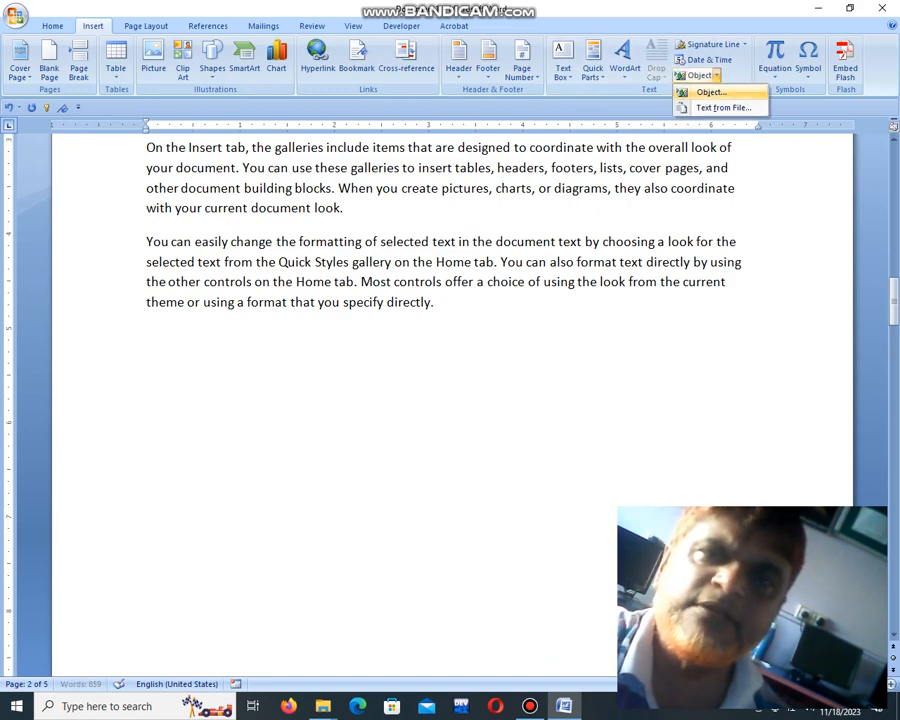
left_click(705, 91)
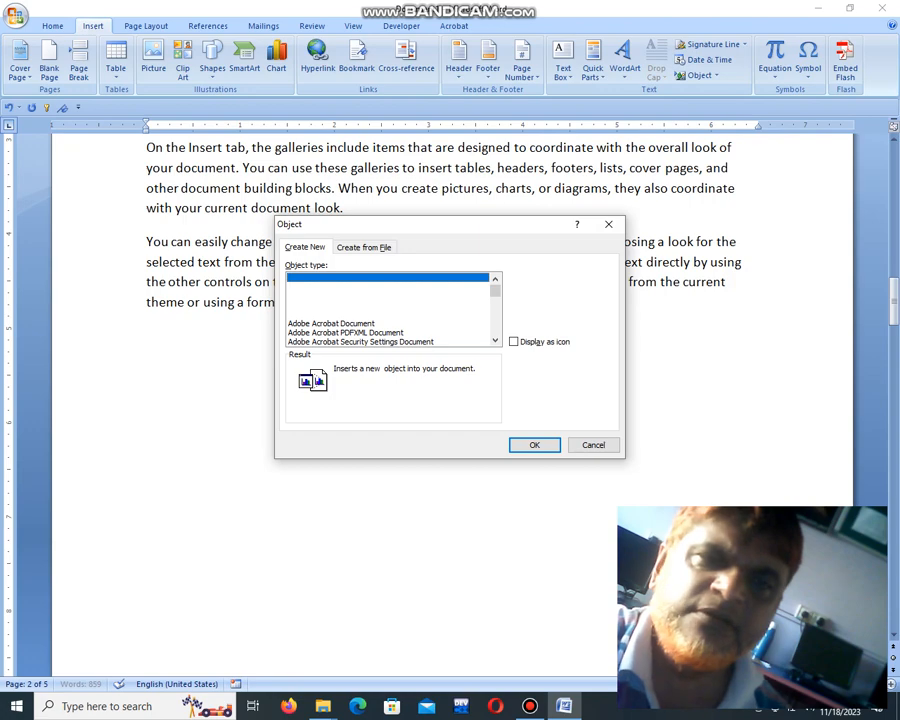
left_click(364, 247)
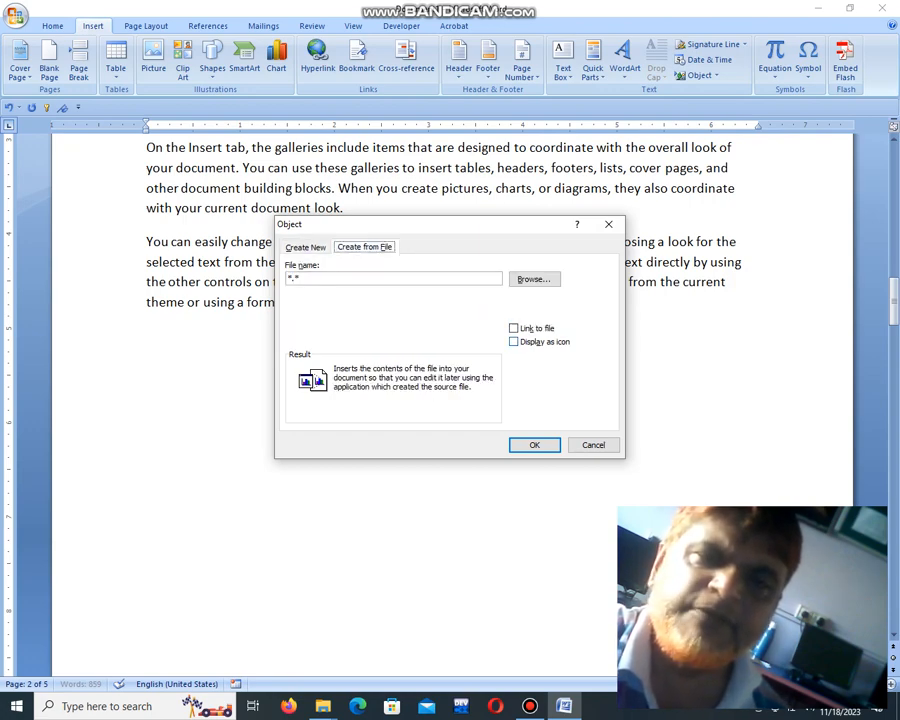
left_click(513, 341)
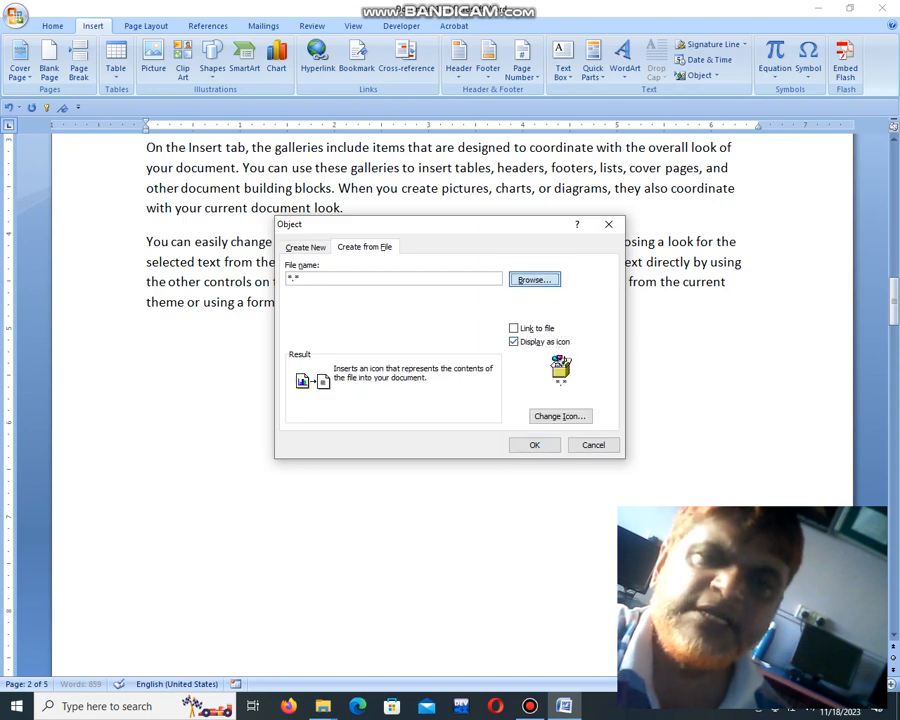
left_click(533, 279)
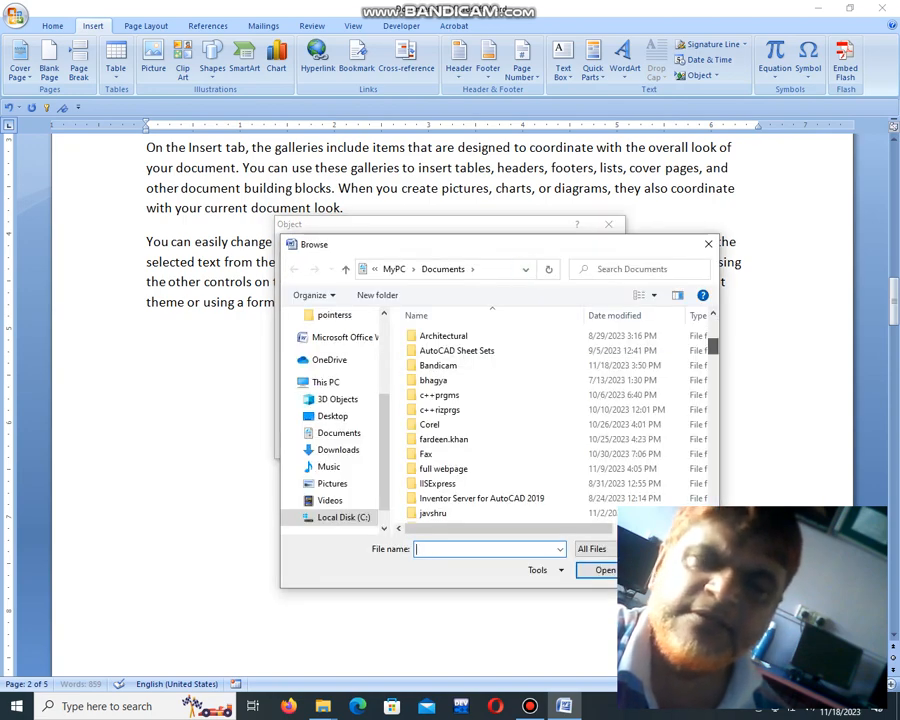
scroll(560, 420, "down", 10)
scroll(560, 420, "down", 5)
scroll(520, 420, "down", 4)
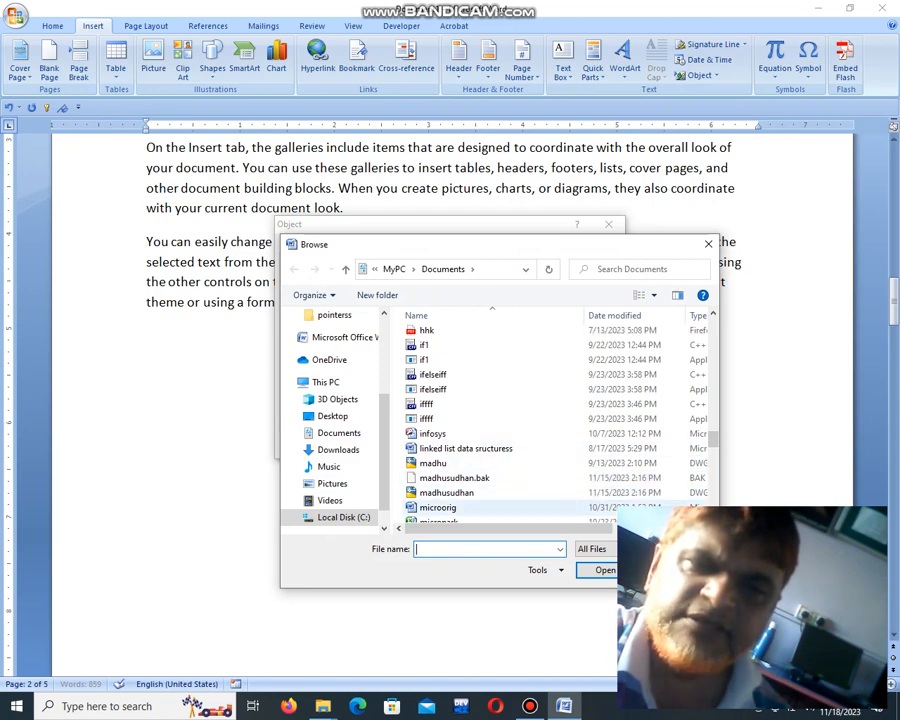
scroll(460, 450, "down", 3)
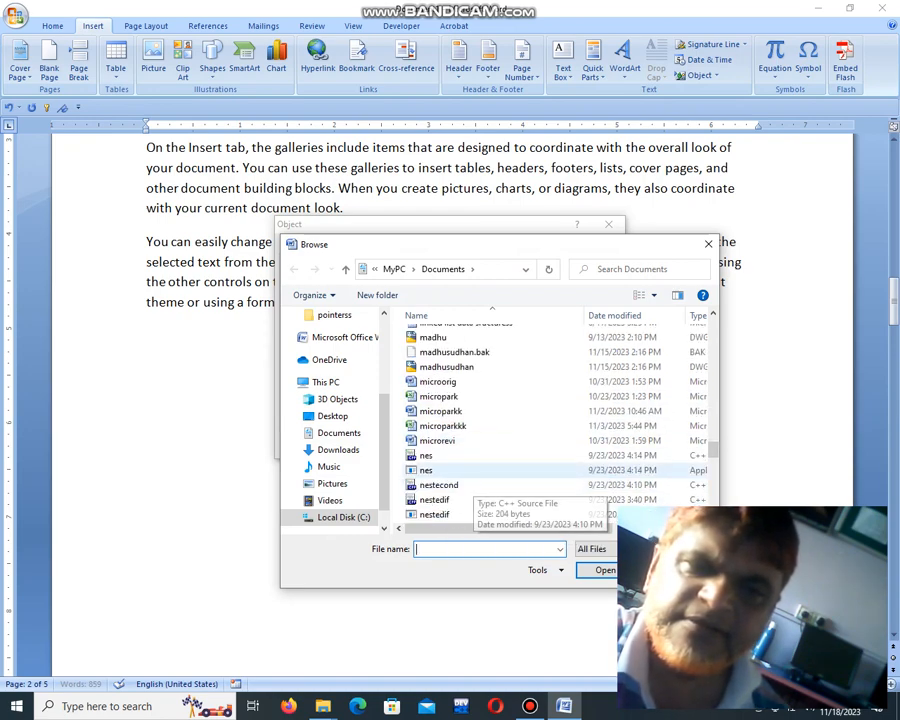
left_click(438, 441)
left_click(602, 570)
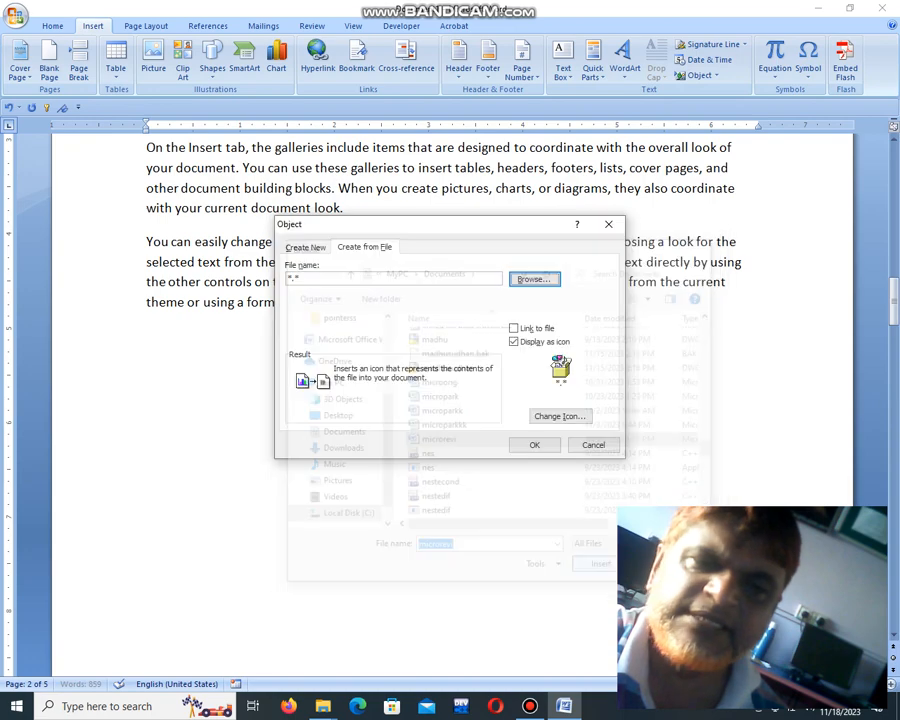
left_click(535, 445)
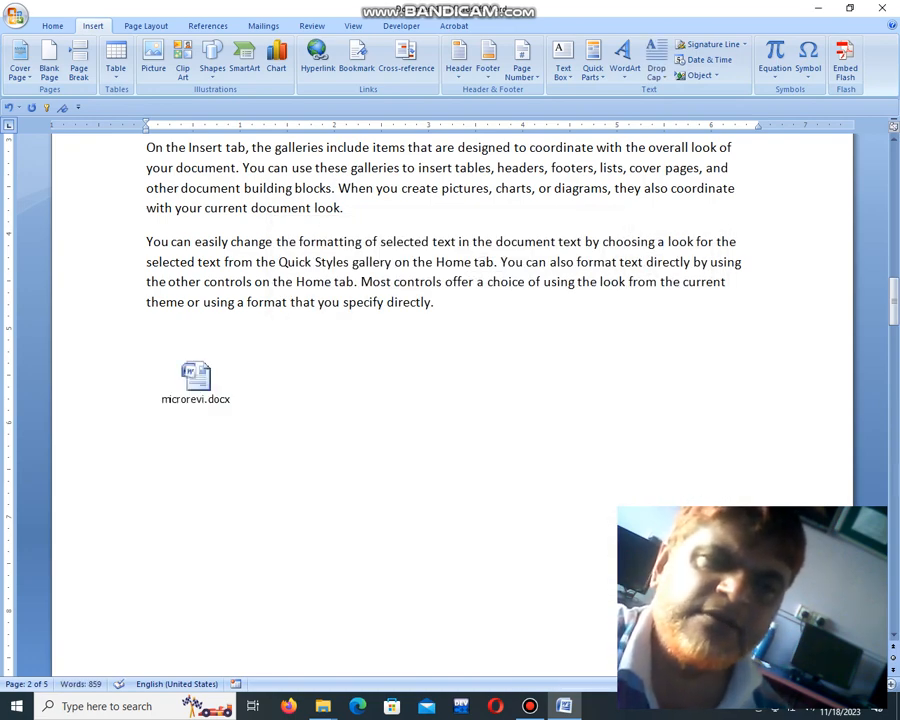
Step: Open the embedded microrevi.docx from its icon and look through its first pages
double_click(197, 382)
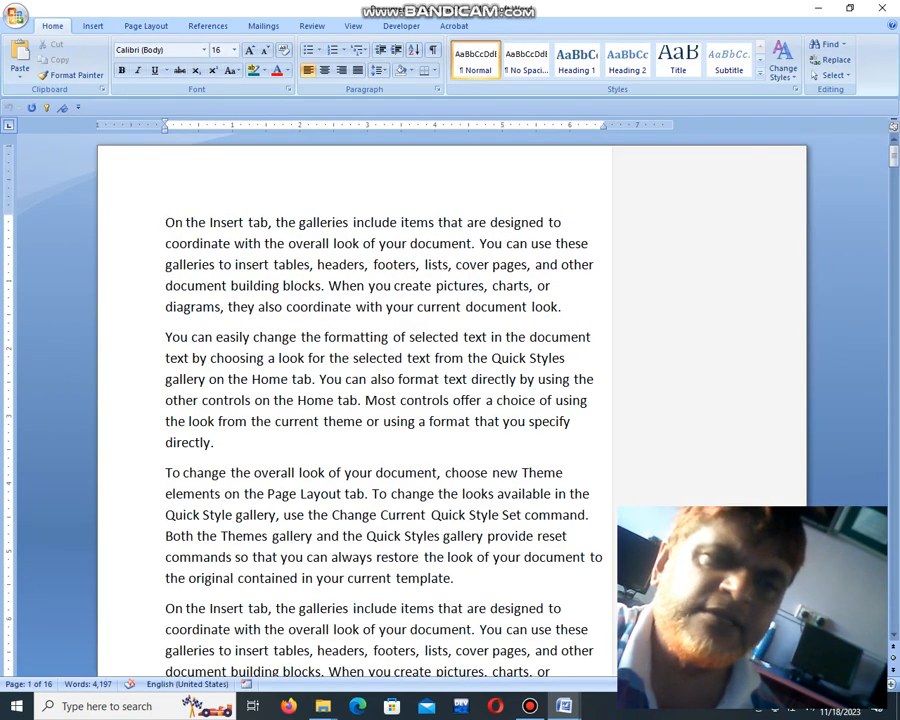
scroll(450, 405, "down", 17)
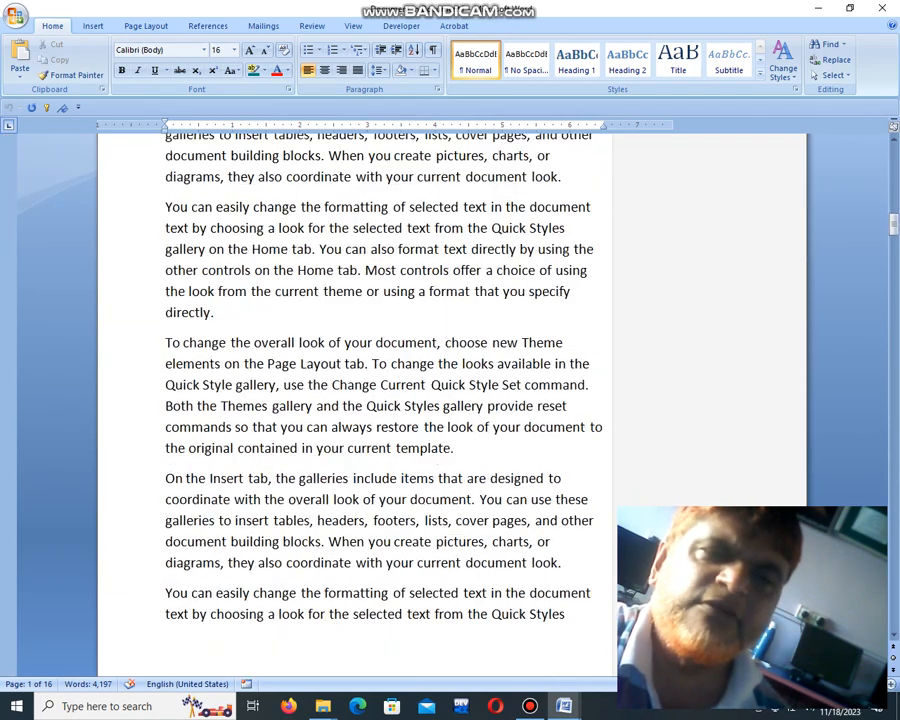
scroll(450, 405, "down", 4)
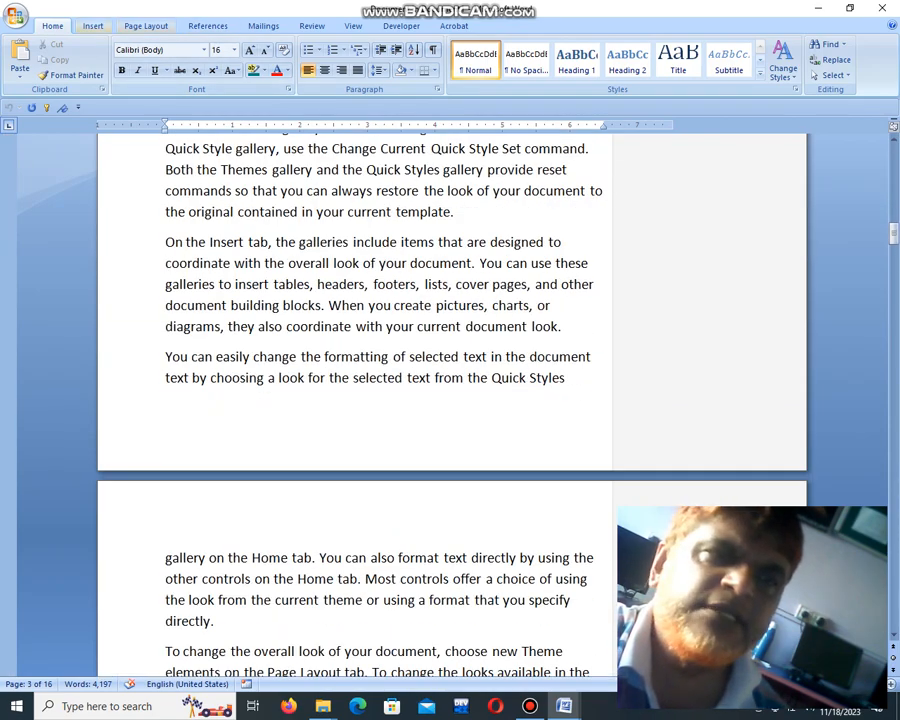
Step: Try to insert the file microparkk from the Documents folder as an object linked to its source file, dismissing the password request
left_click(93, 26)
left_click(716, 76)
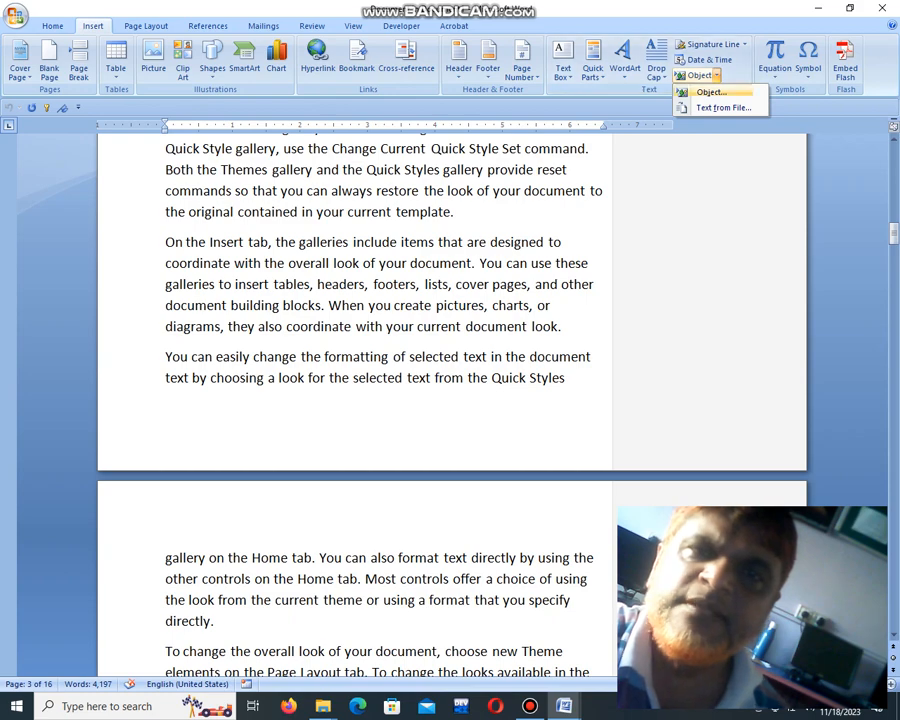
left_click(711, 92)
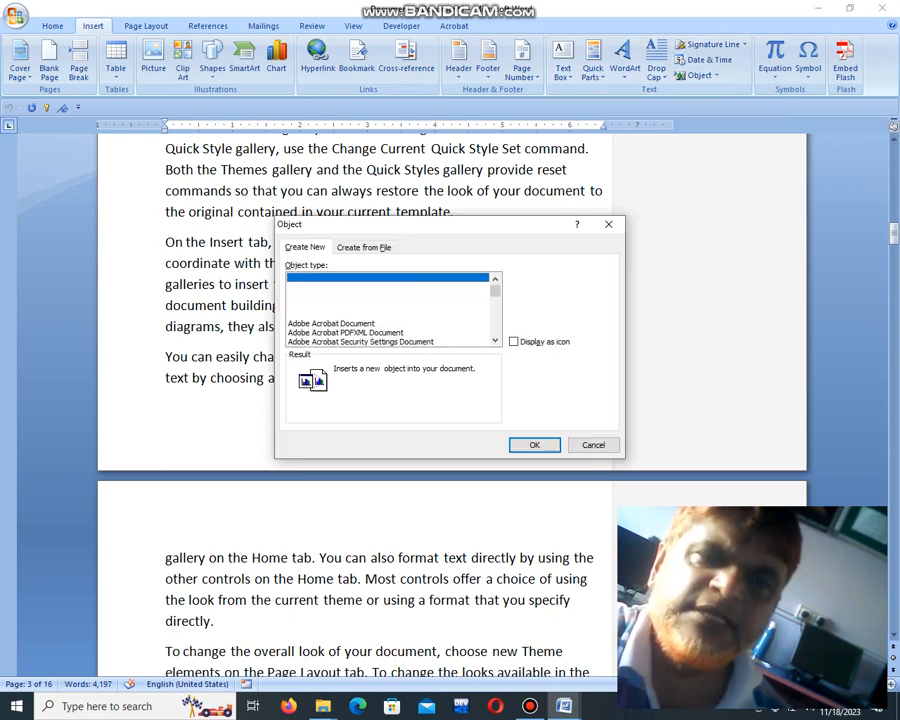
left_click(364, 247)
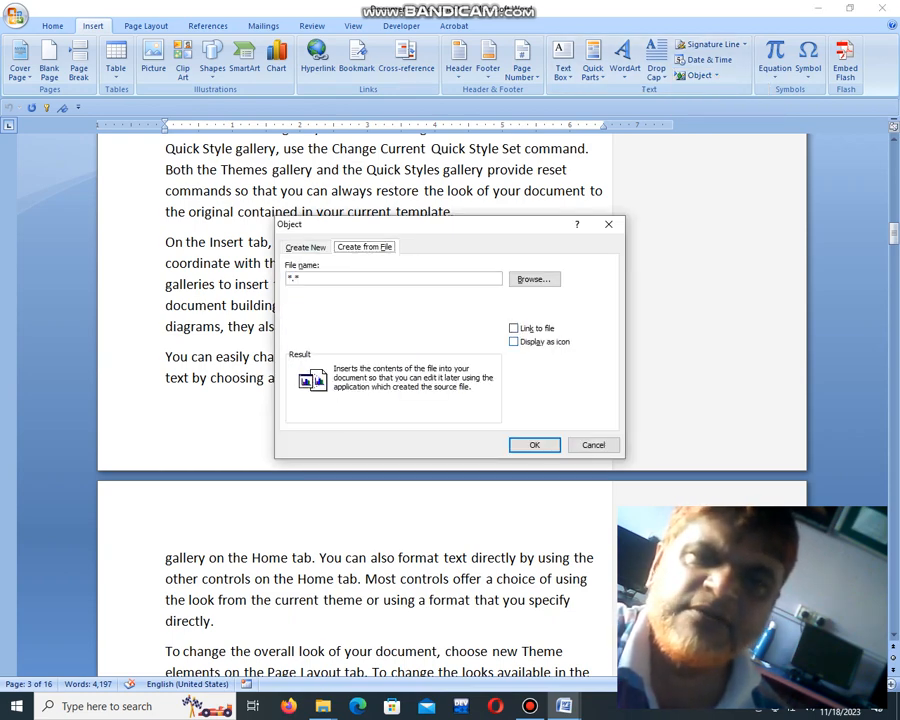
left_click(513, 328)
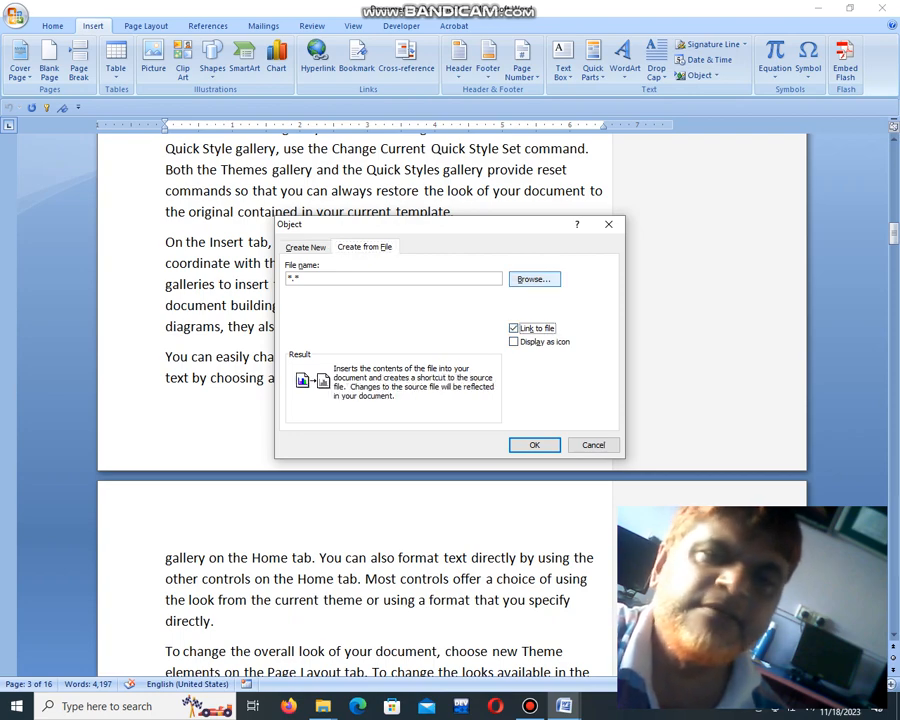
left_click(533, 279)
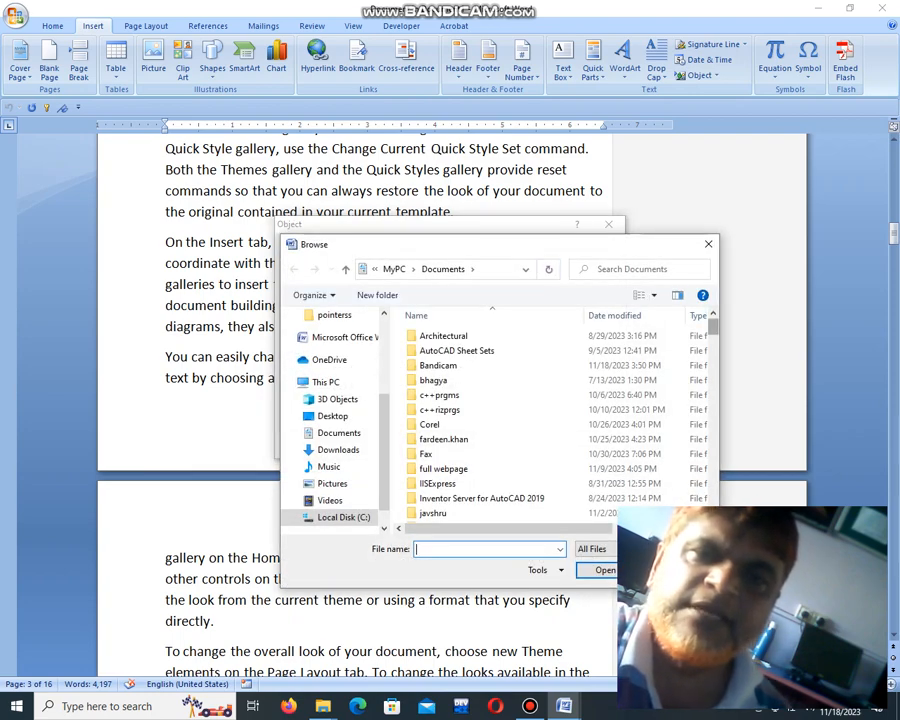
scroll(500, 420, "down", 10)
scroll(500, 421, "down", 4)
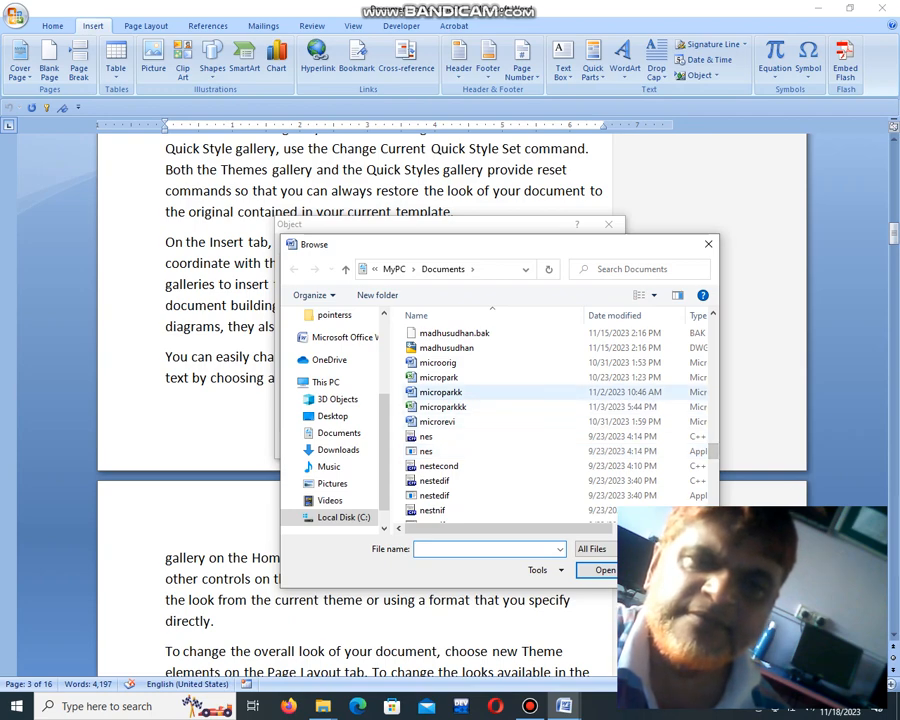
left_click(440, 392)
key("Tab")
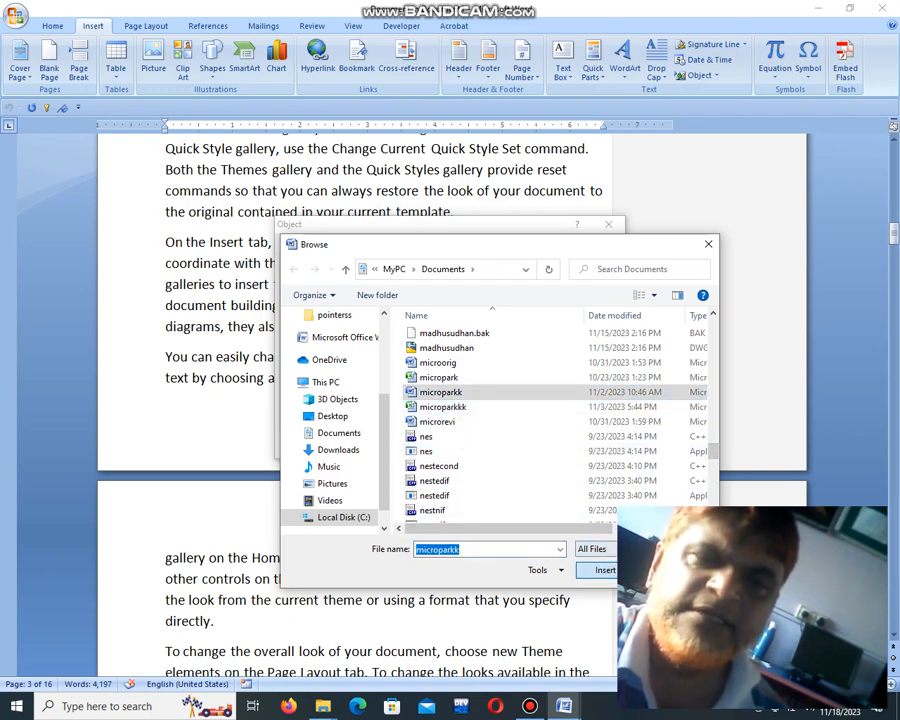
key("Return")
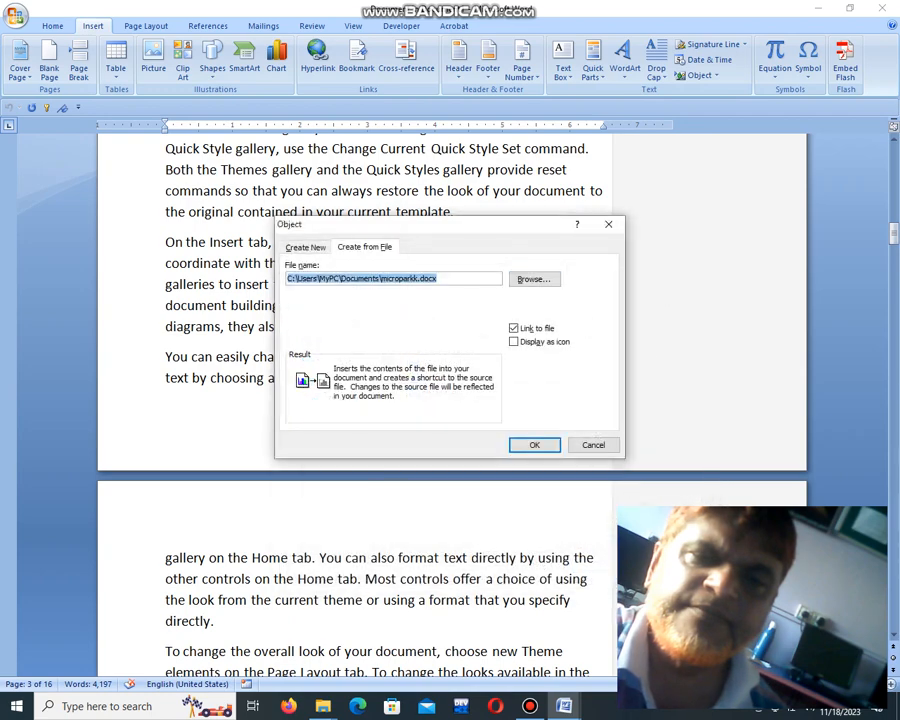
key("Return")
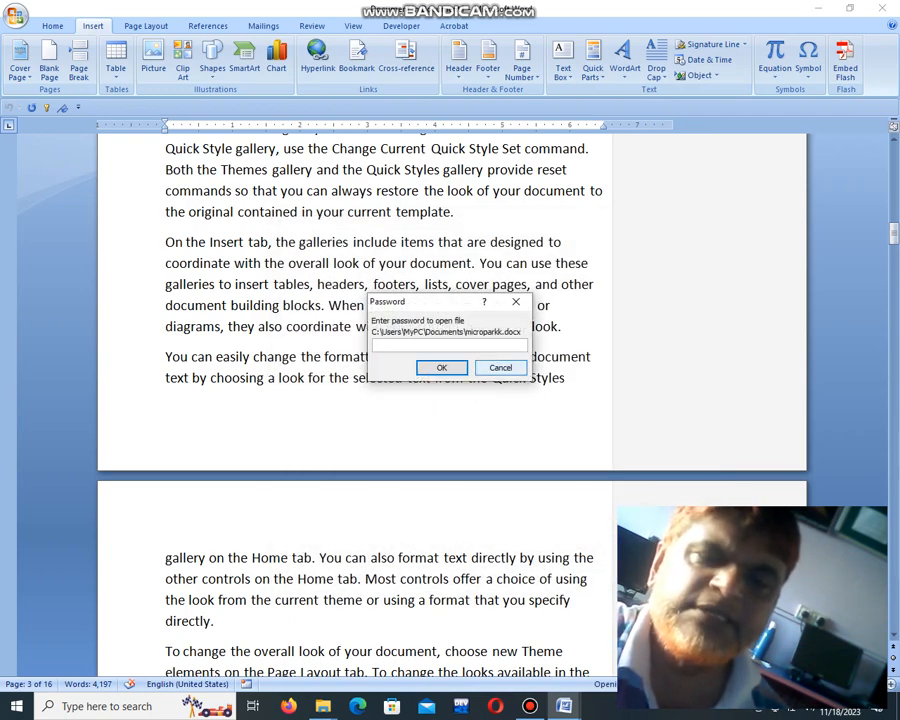
left_click(501, 368)
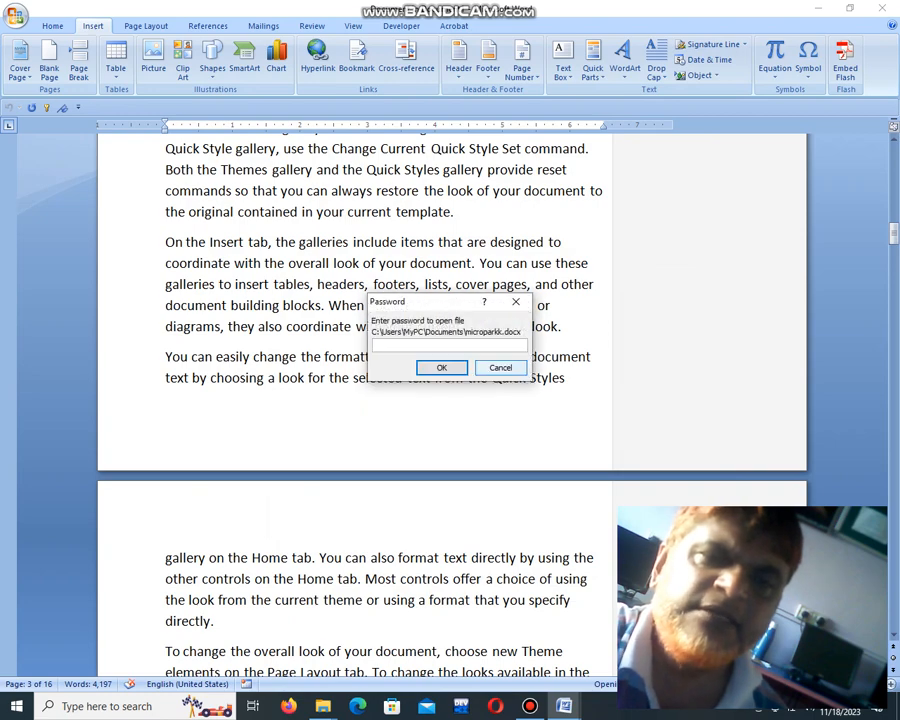
left_click(501, 368)
left_click(632, 334)
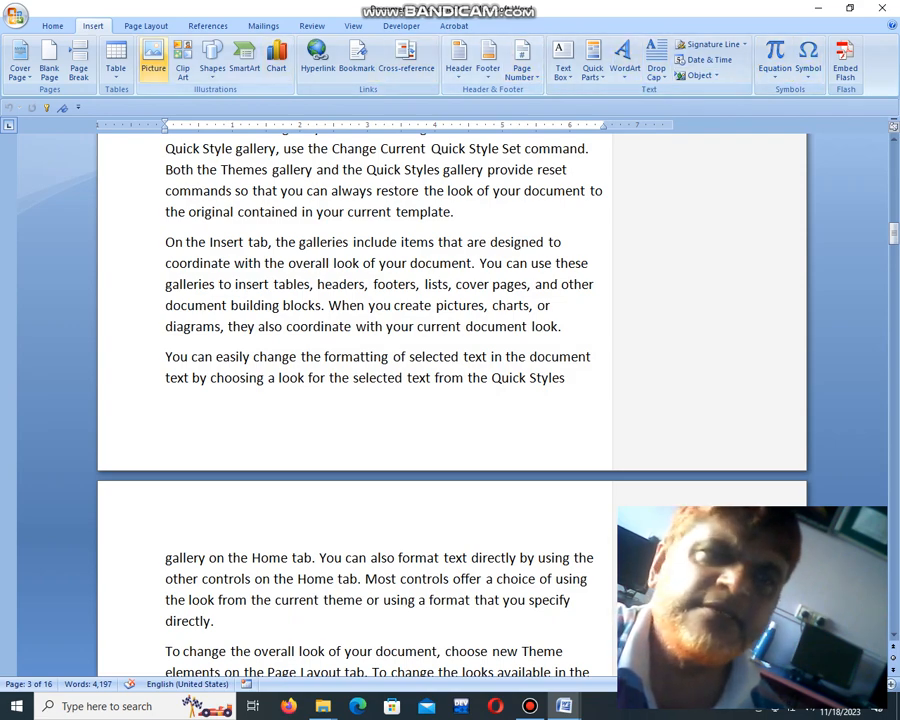
Step: Try to insert the file welcome from the Documents folder as an object linked to its source file, dismissing the password request
left_click(697, 75)
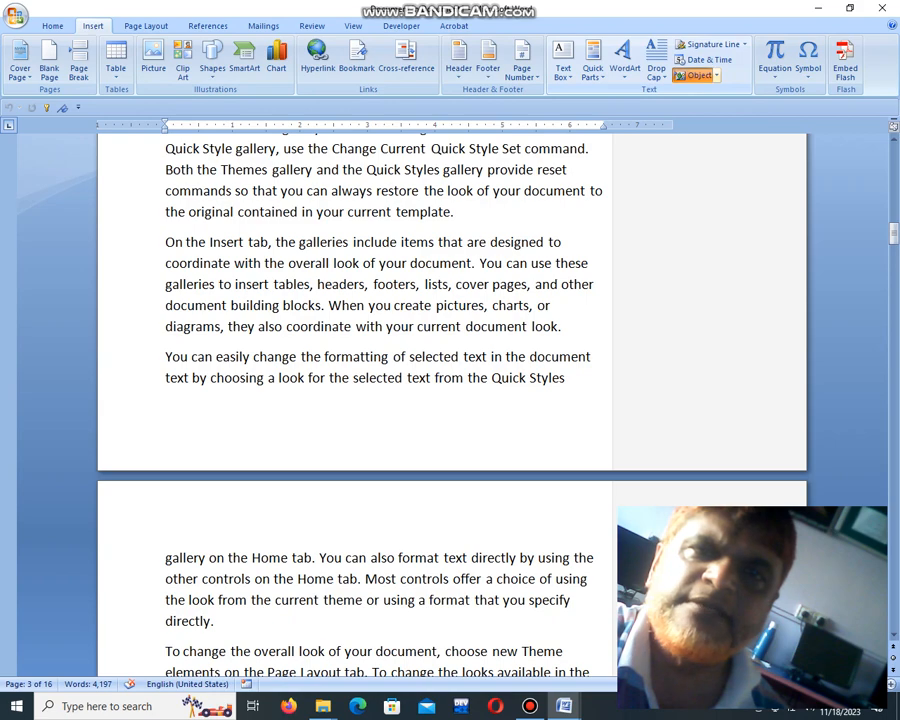
left_click(364, 247)
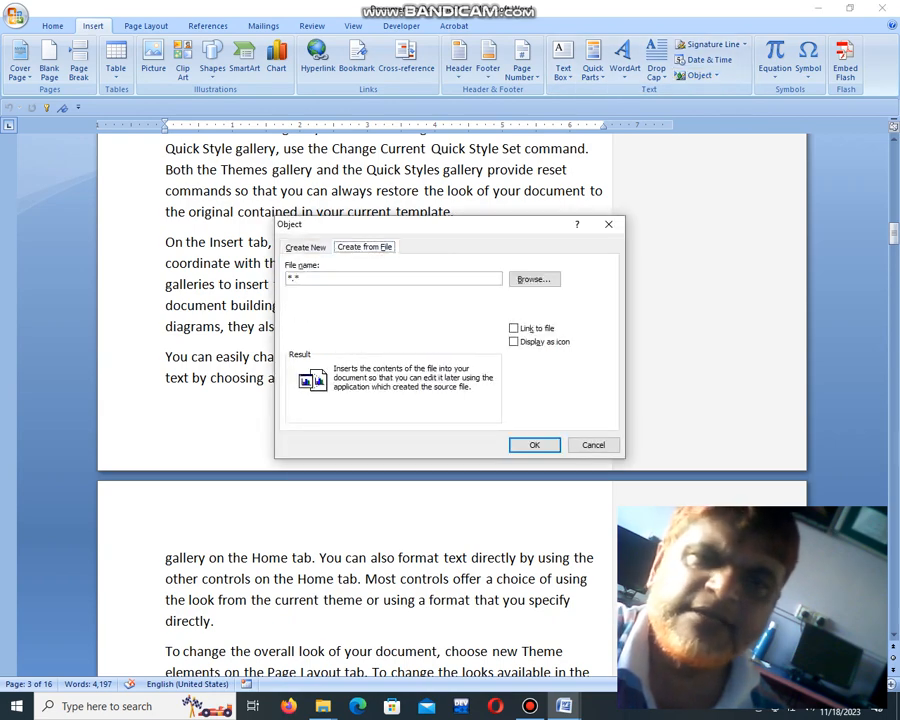
left_click(514, 328)
left_click(533, 279)
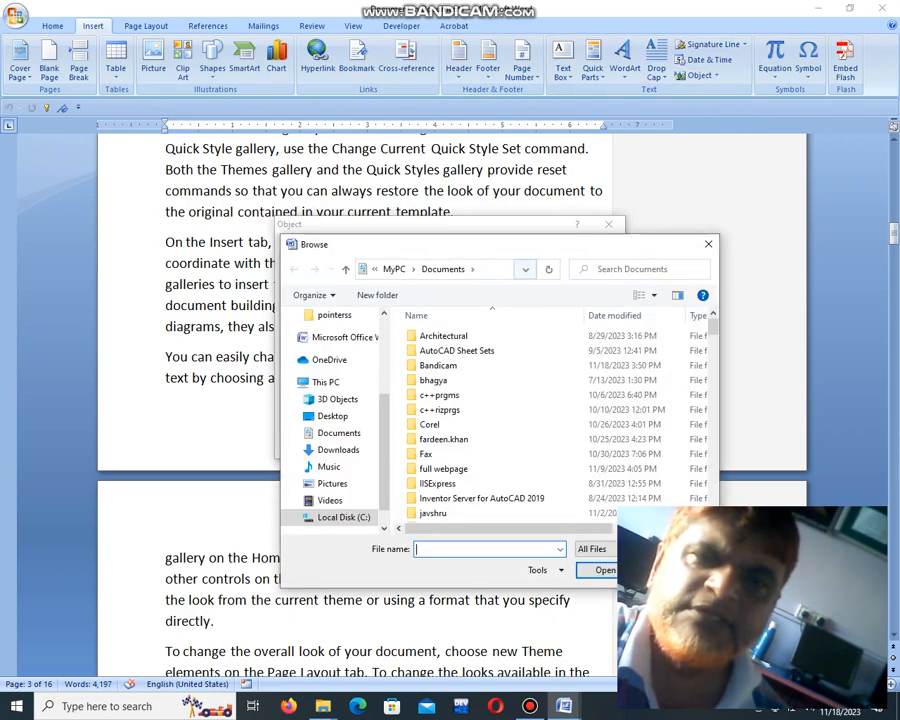
scroll(555, 420, "down", 15)
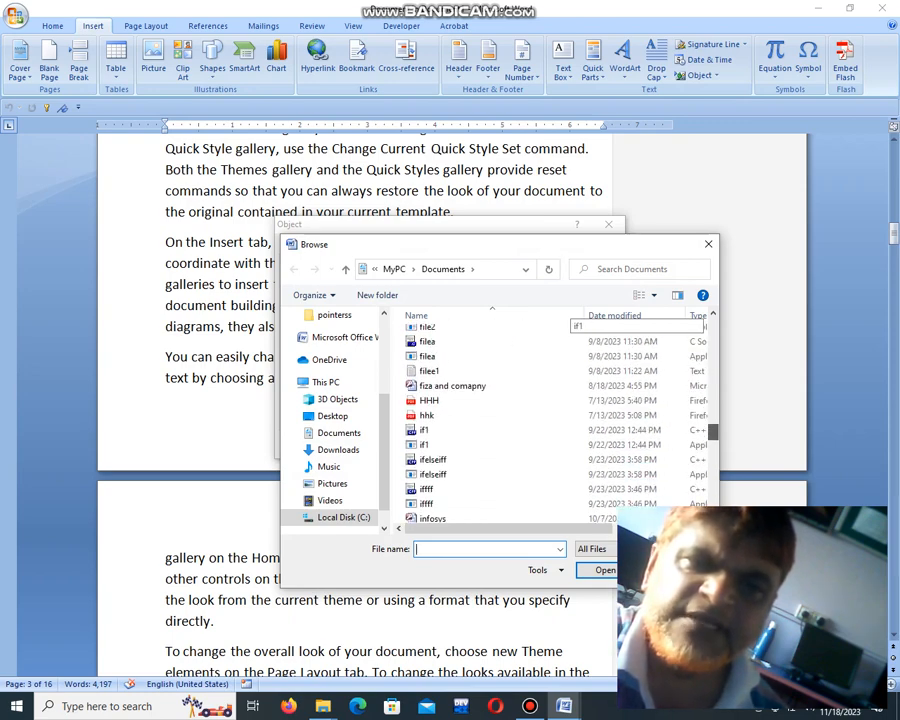
scroll(500, 420, "down", 5)
scroll(550, 420, "down", 5)
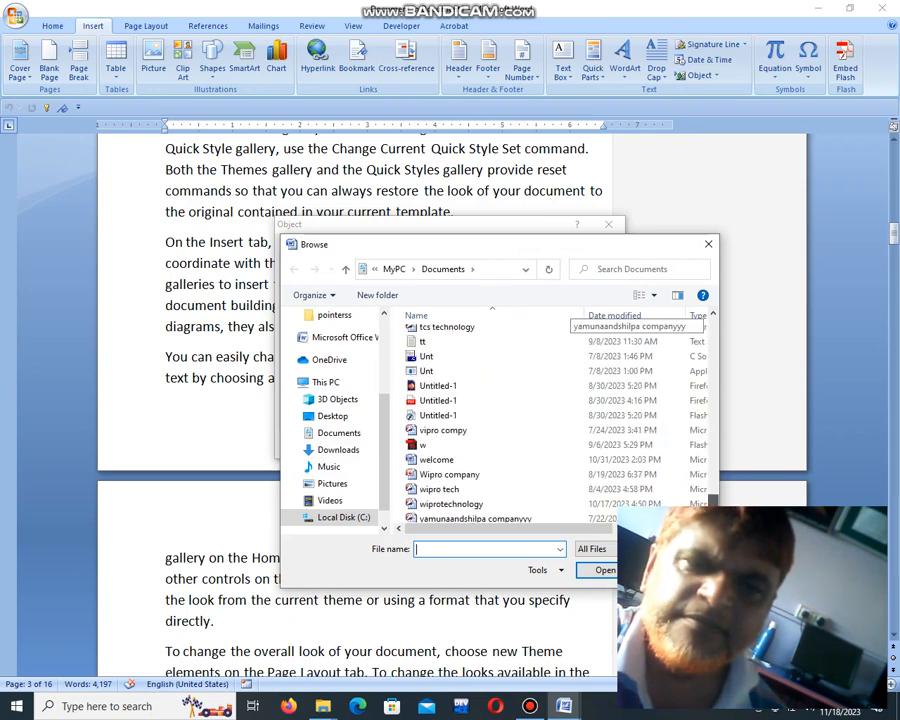
left_click(437, 460)
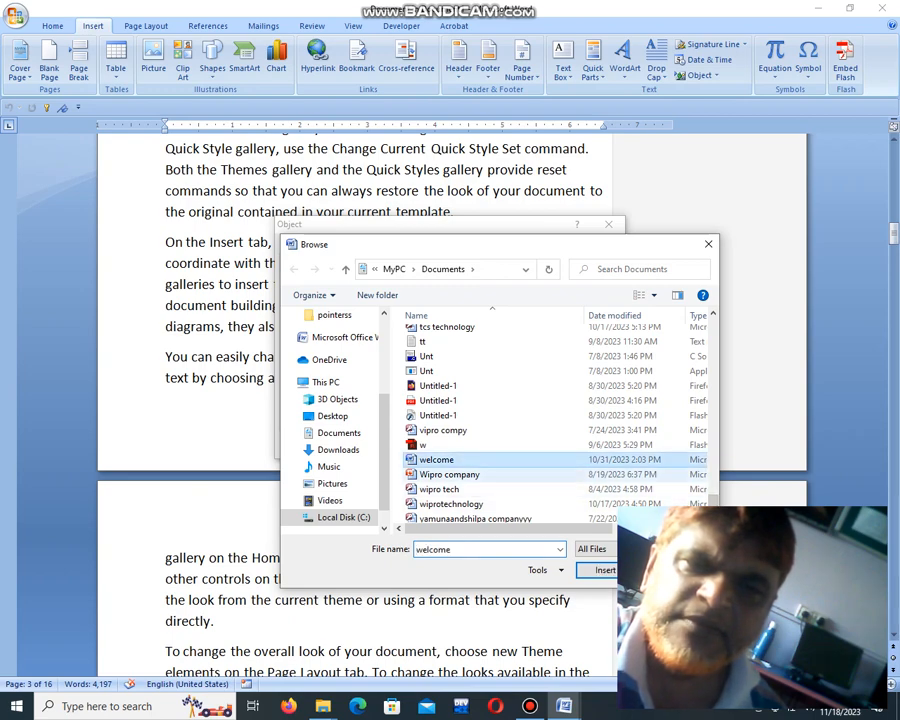
key("Return")
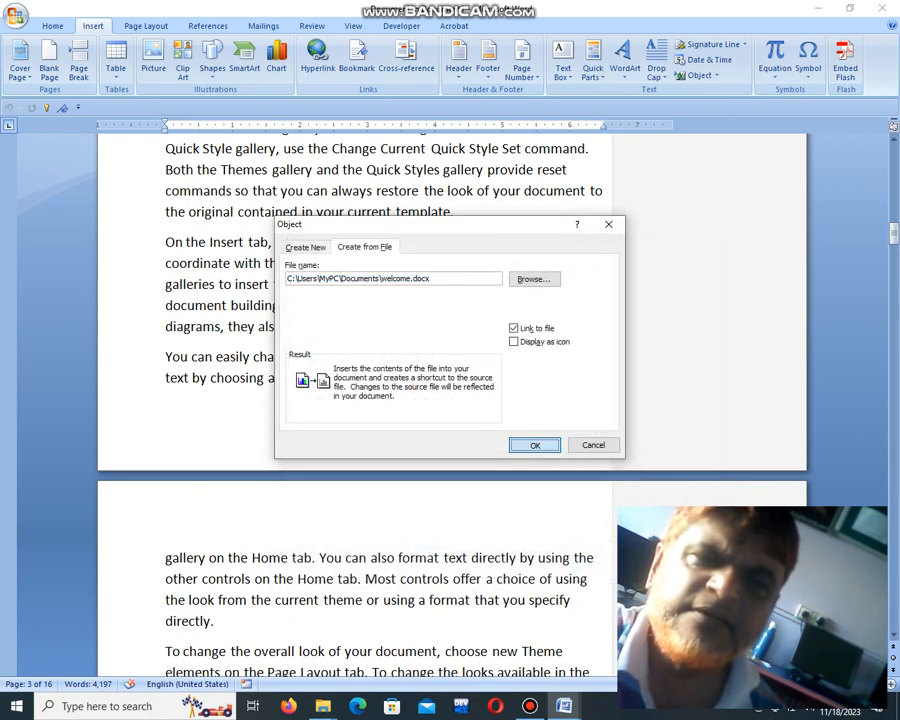
key("Return")
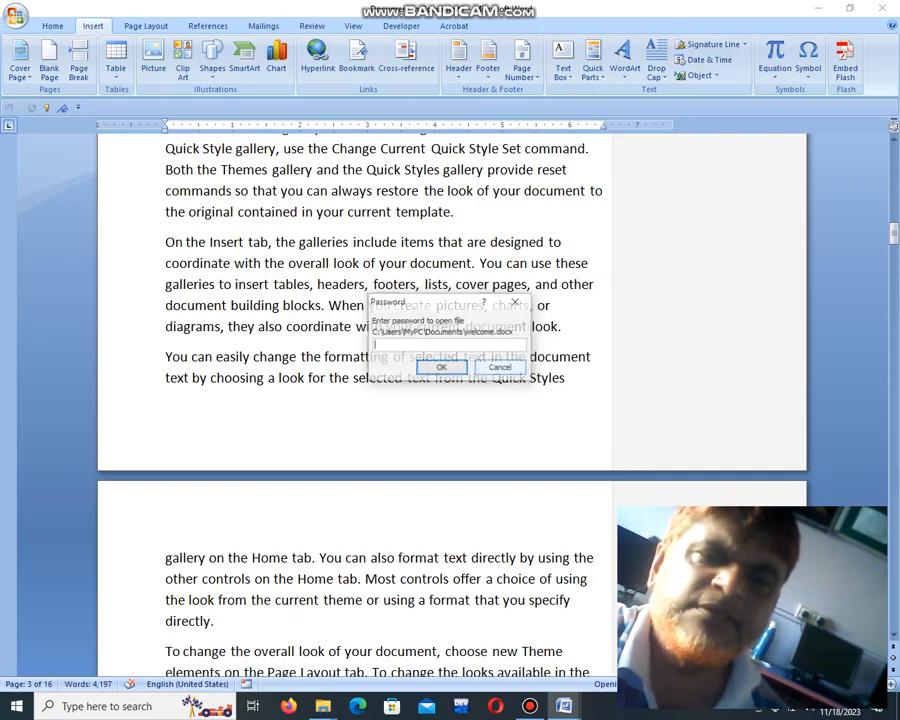
left_click(501, 368)
key("Return")
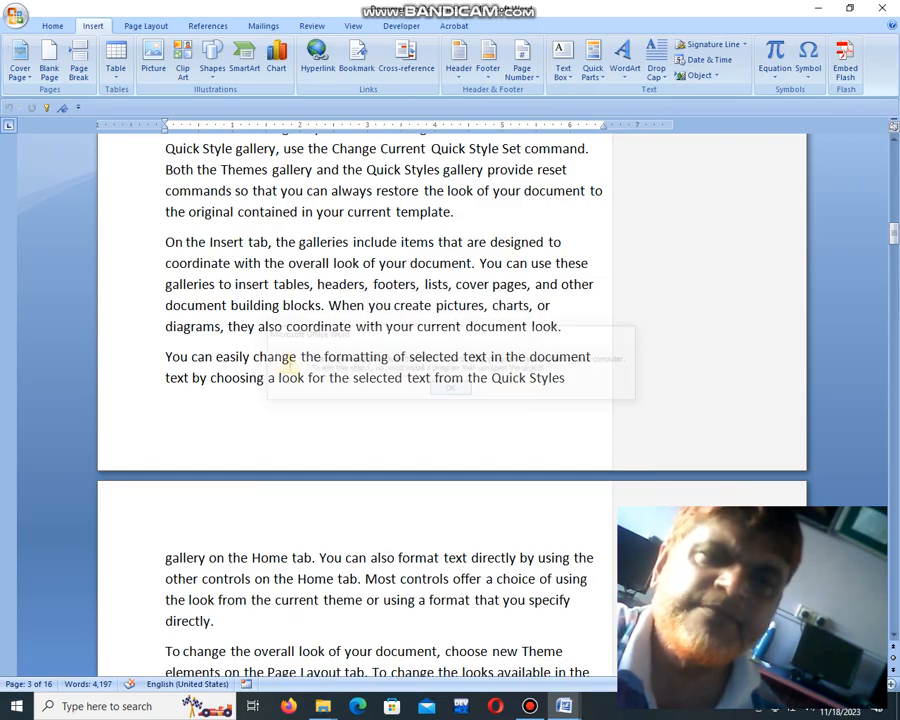
scroll(451, 389, "up", 10)
scroll(451, 389, "up", 10)
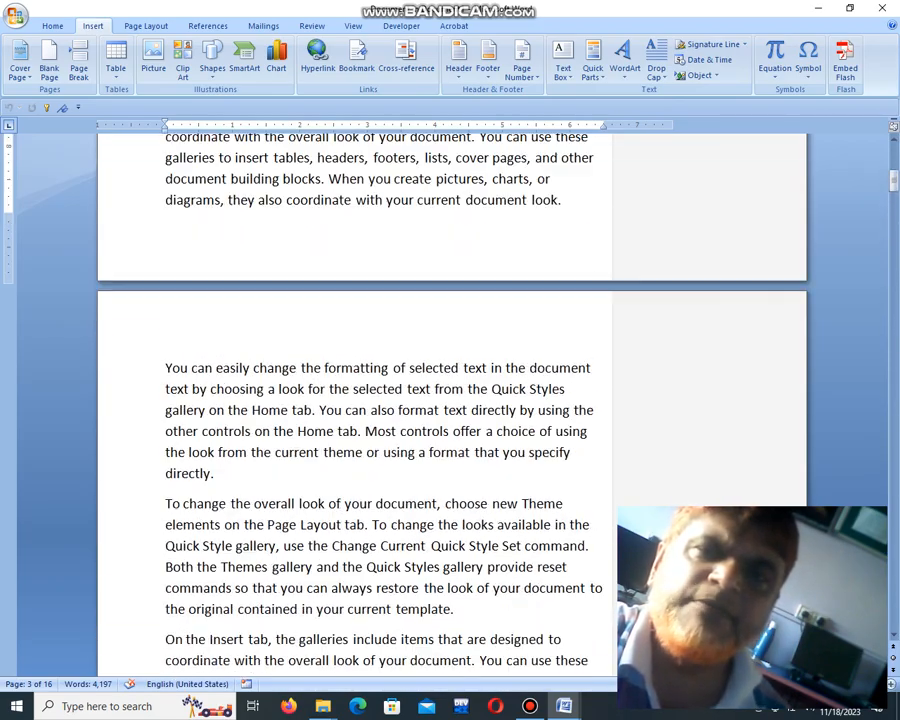
scroll(451, 389, "down", 20)
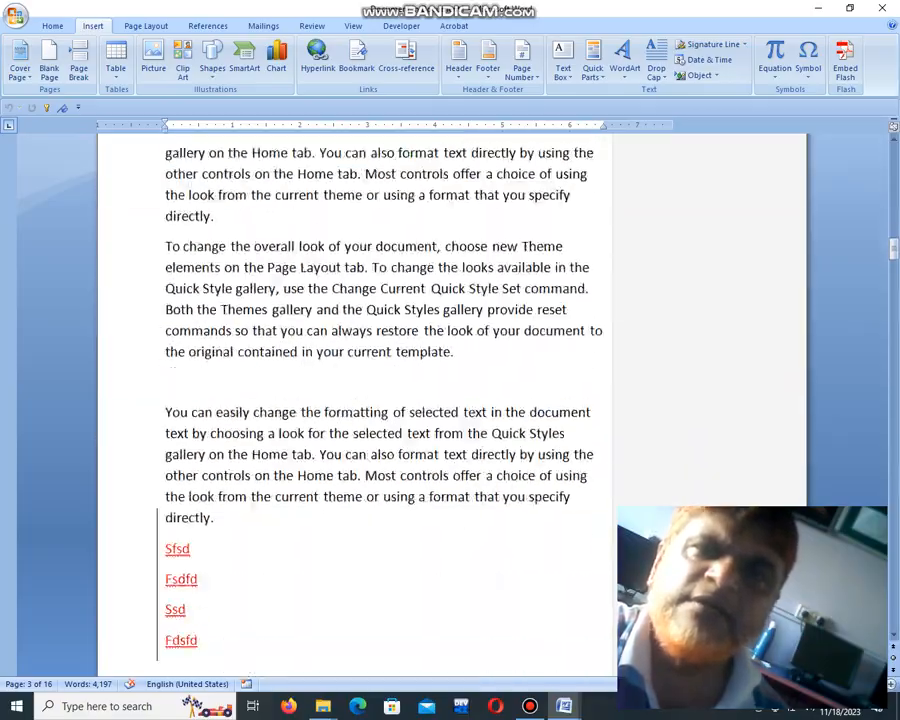
Step: Insert the built-in Binomial Theorem equation on the empty line below the last paragraph of the document's final page
scroll(451, 389, "down", 20)
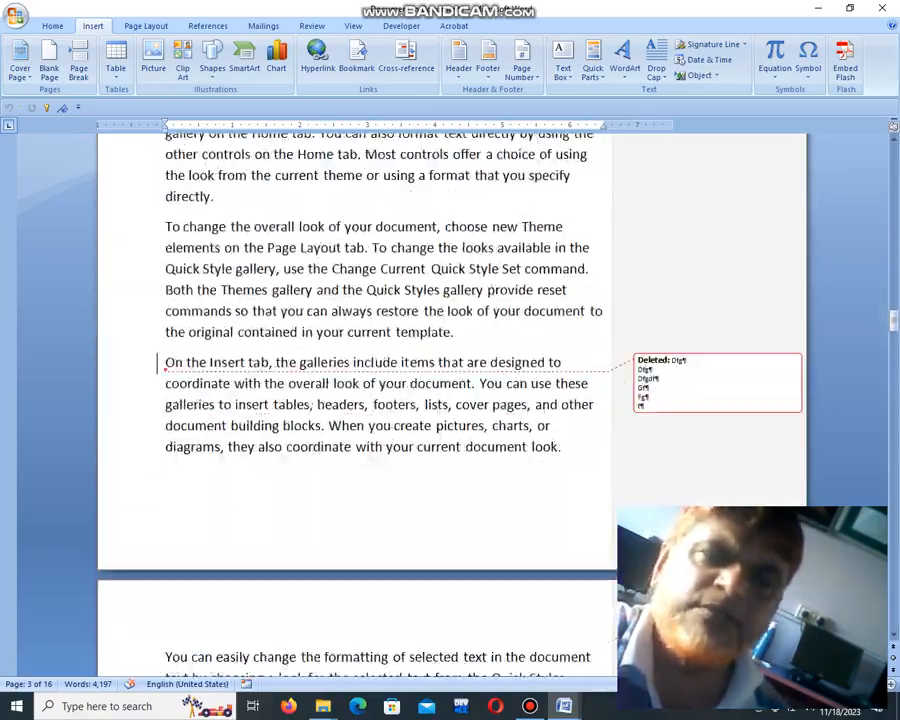
scroll(451, 389, "down", 20)
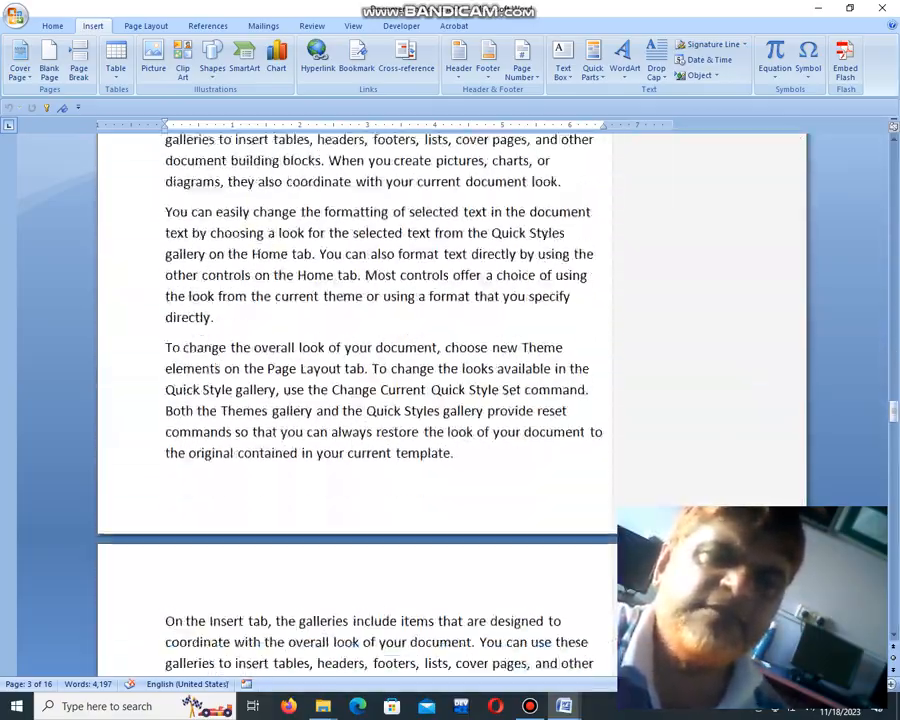
scroll(451, 389, "down", 20)
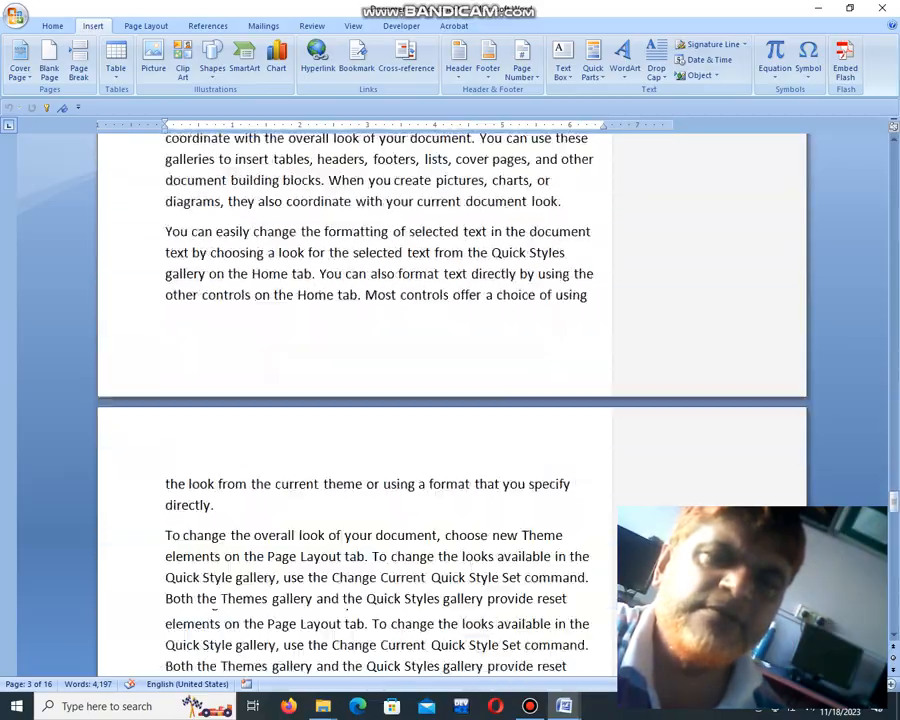
scroll(451, 389, "down", 10)
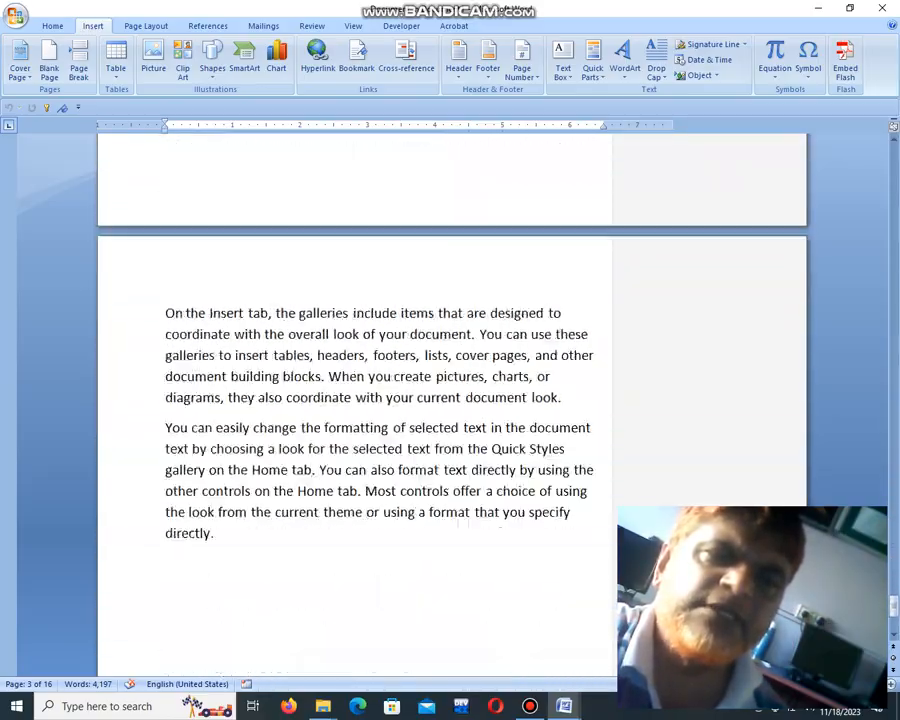
left_click(775, 69)
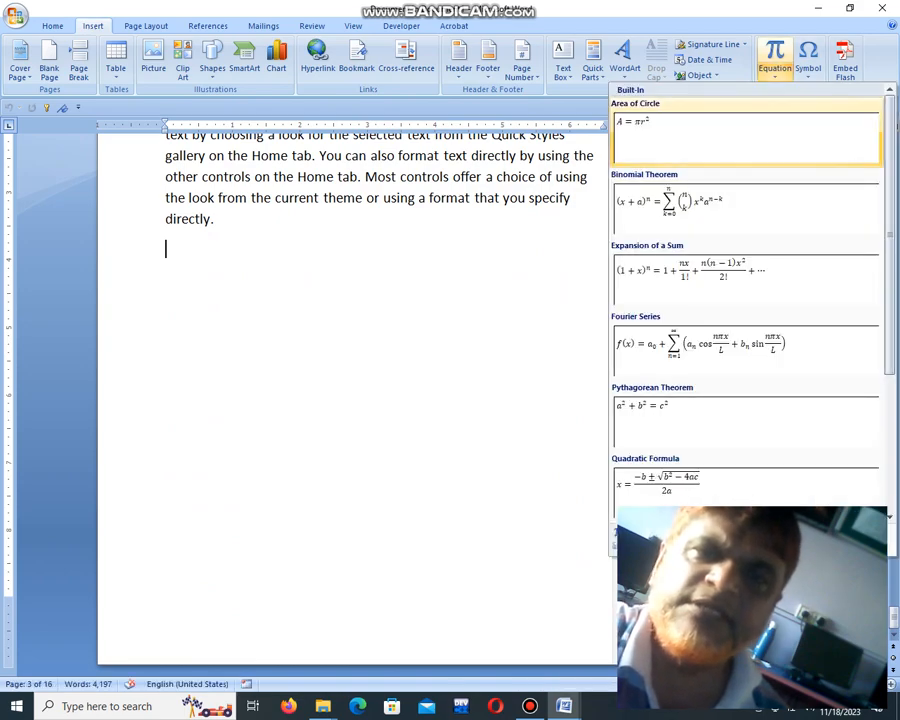
left_click(735, 212)
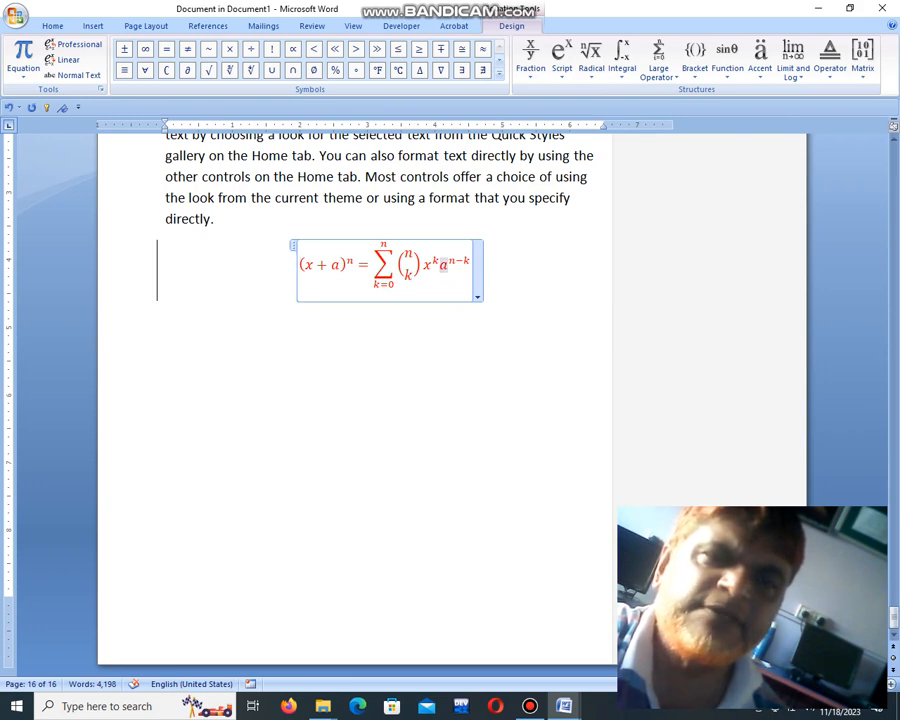
Step: Add a > symbol after the a in the equation's last term and a % symbol before the a inside the parentheses
left_click(355, 49)
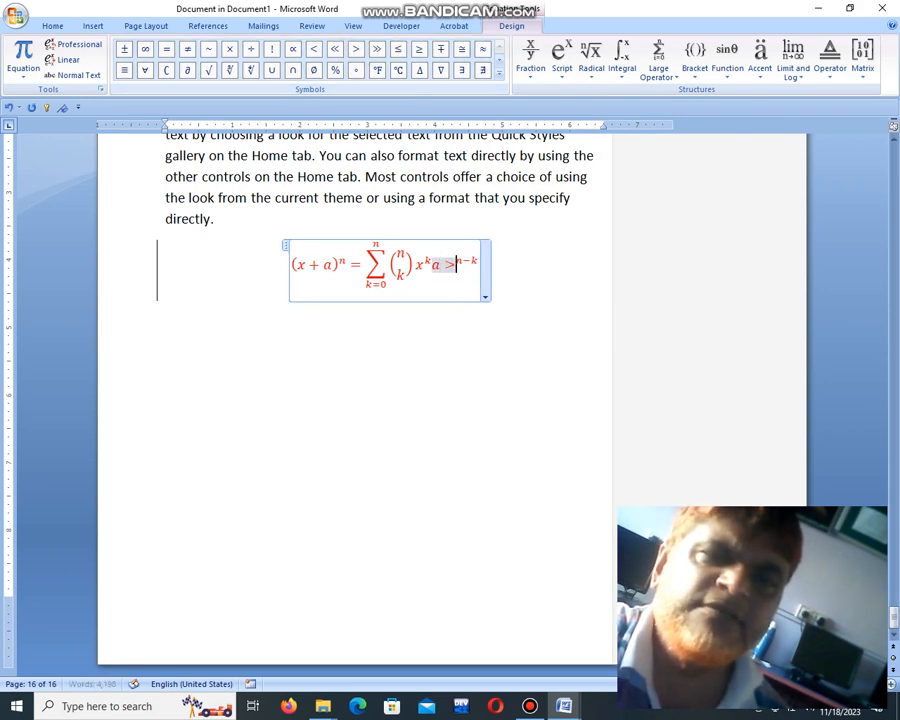
left_click(320, 264)
left_click(335, 70)
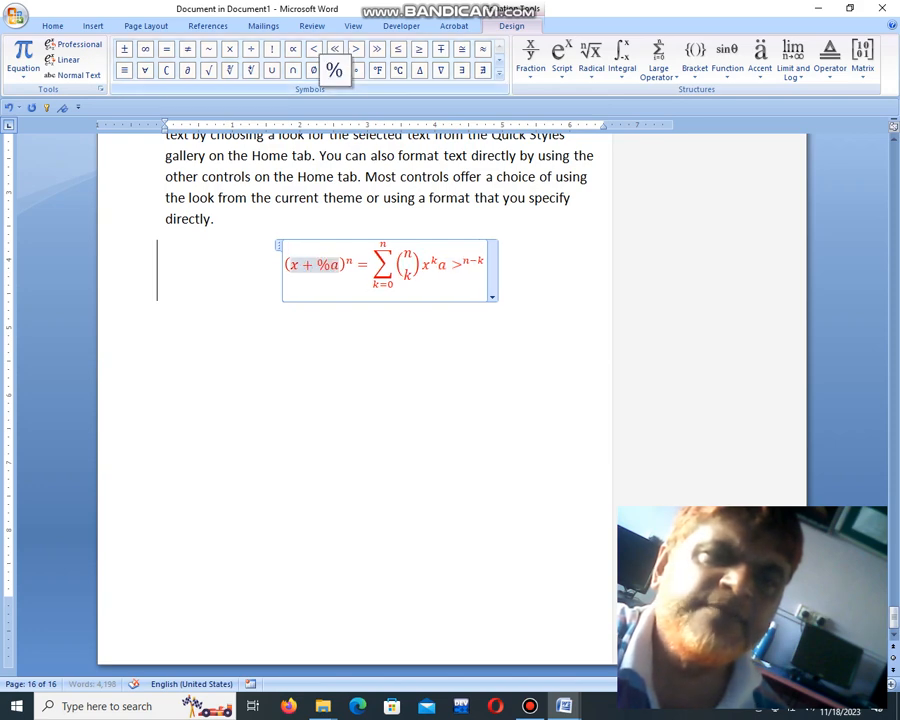
left_click(506, 268)
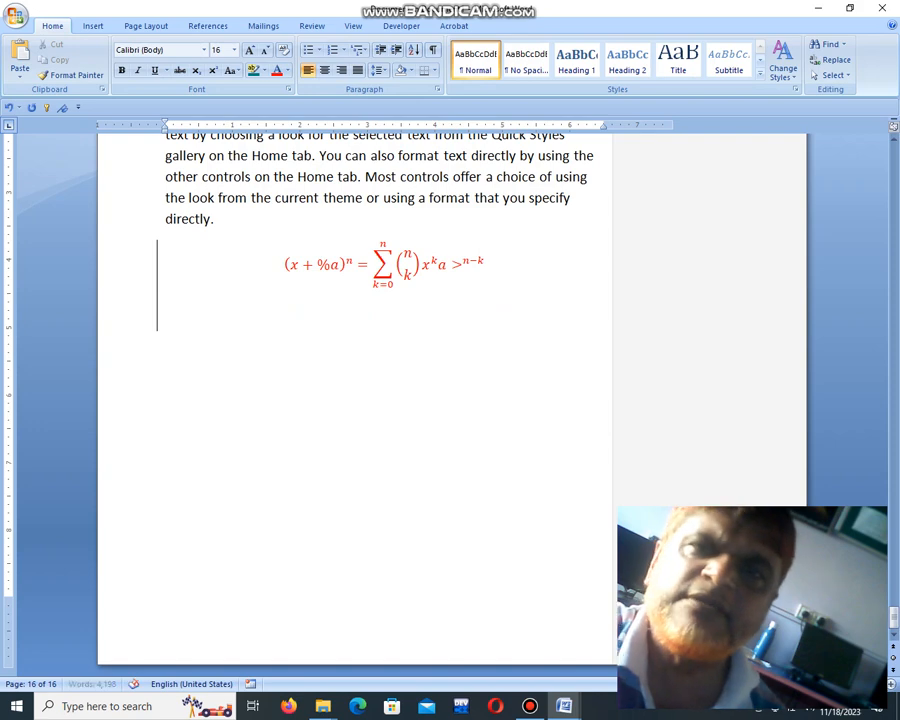
left_click(93, 26)
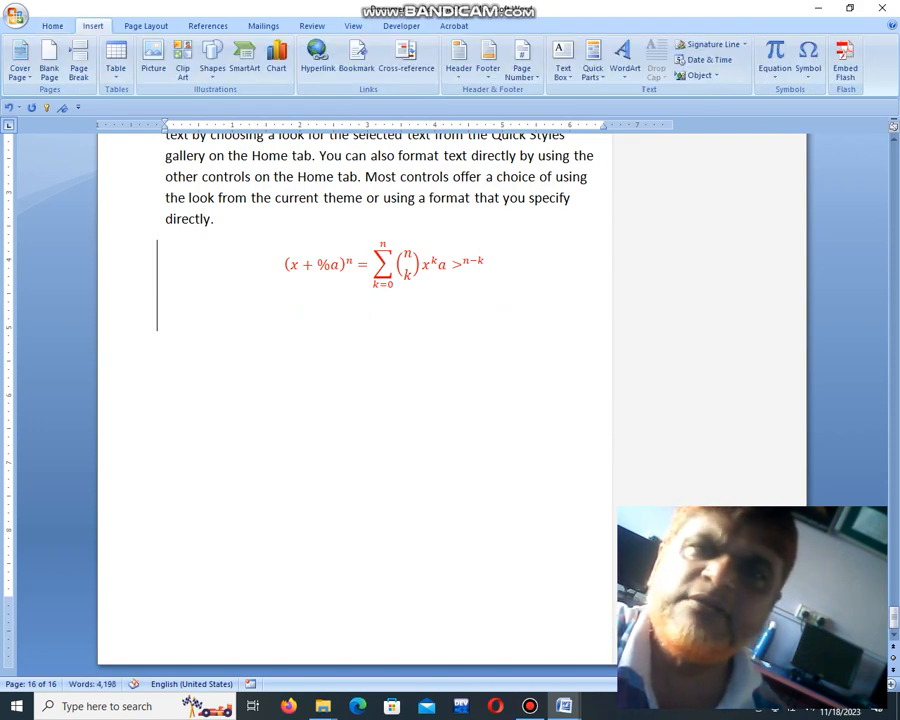